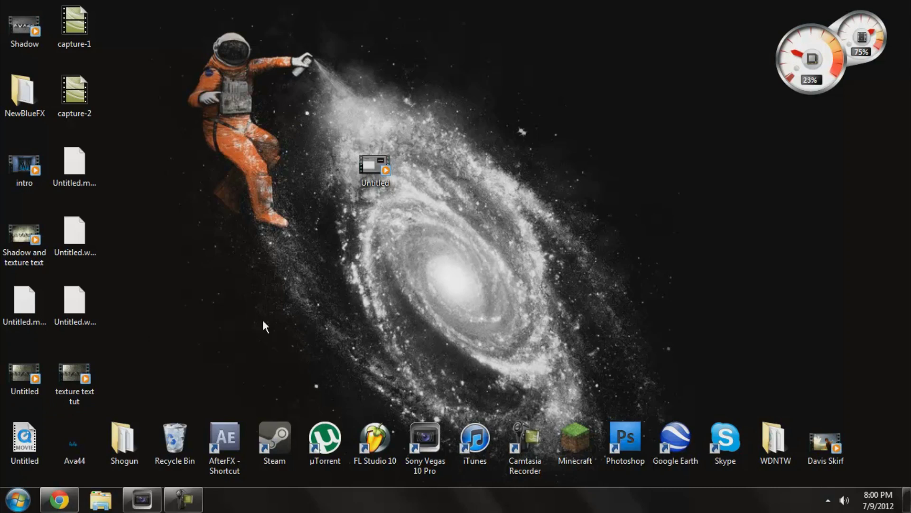
Watch the finished example video, then rewind the old Vegas project to its start and minimize it
double_click(25, 377)
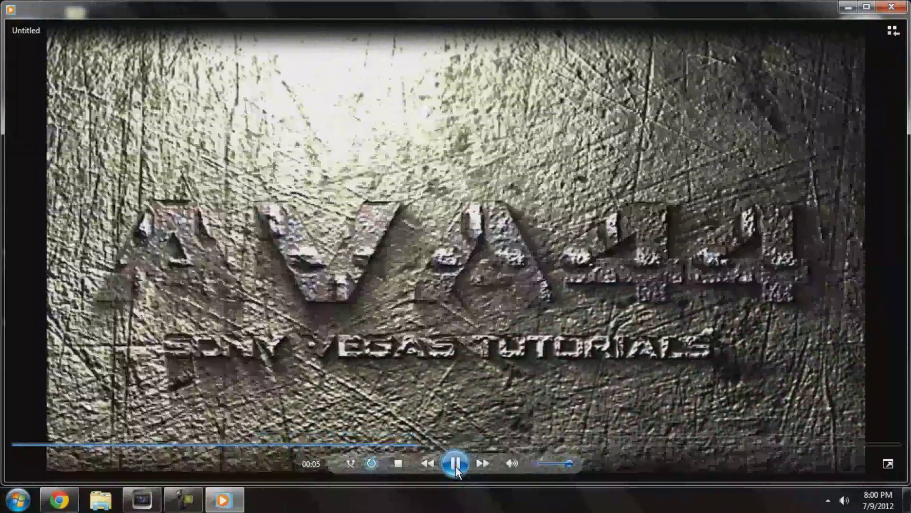
left_click(455, 463)
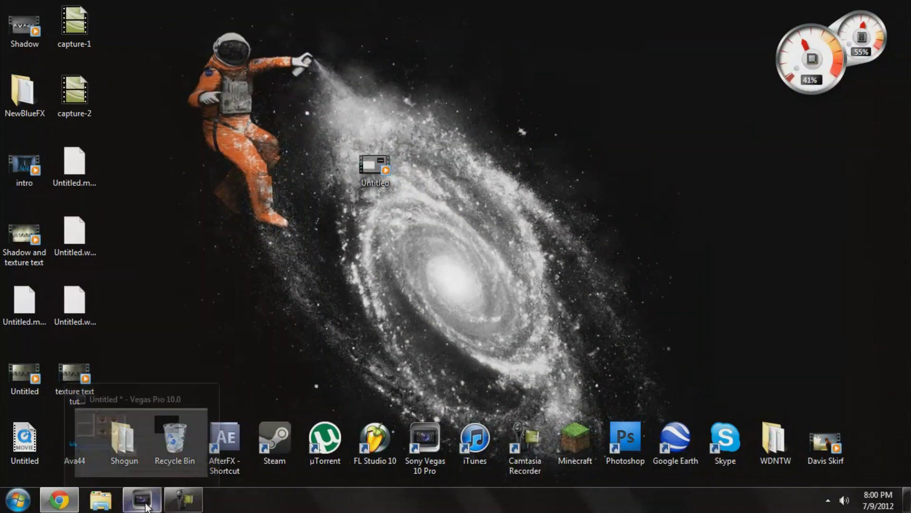
left_click(145, 505)
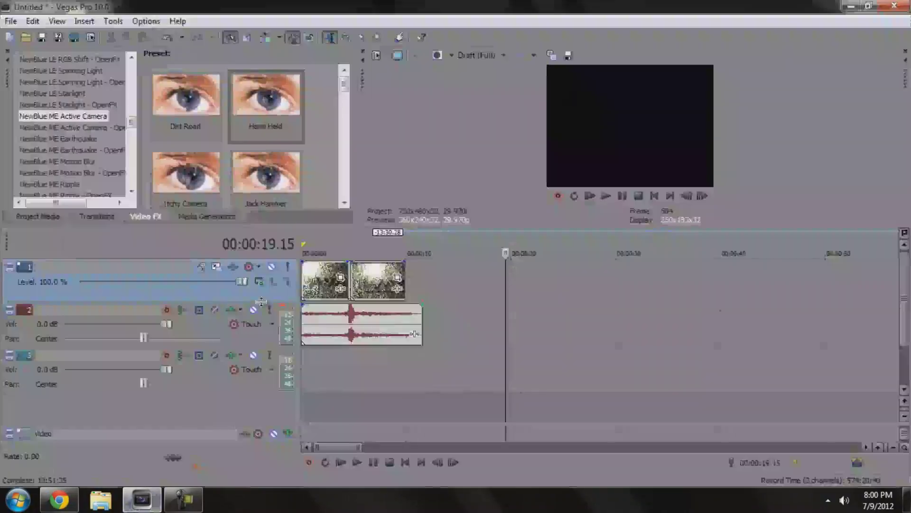
left_click(376, 243)
left_click(312, 238)
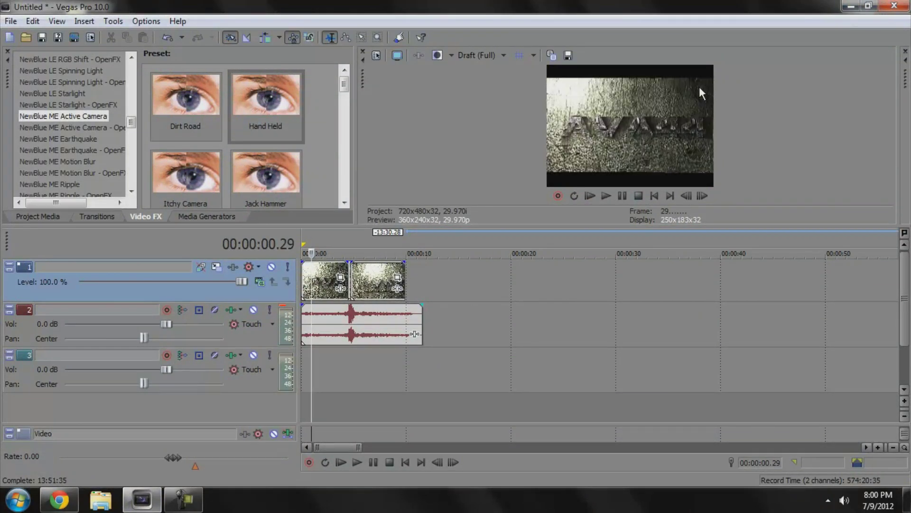
left_click(851, 6)
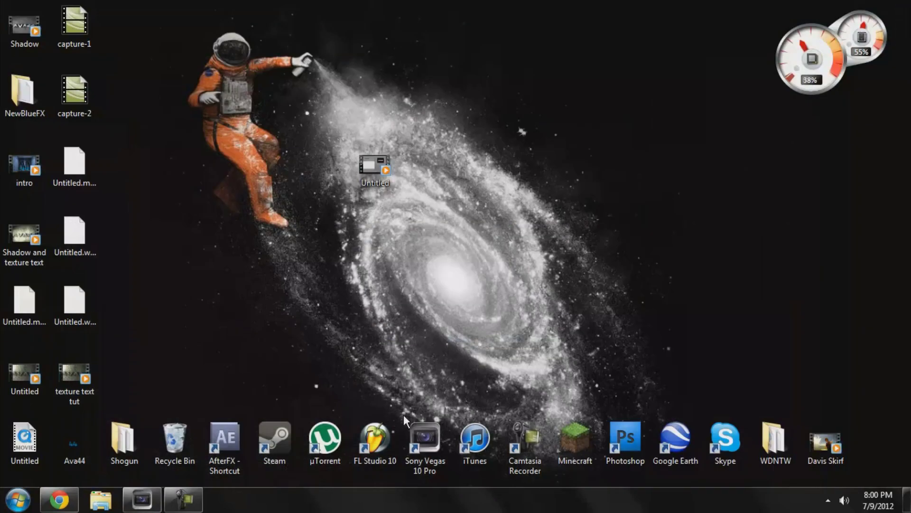
Launch a new Sony Vegas Pro 10 session from the desktop shortcut
double_click(432, 444)
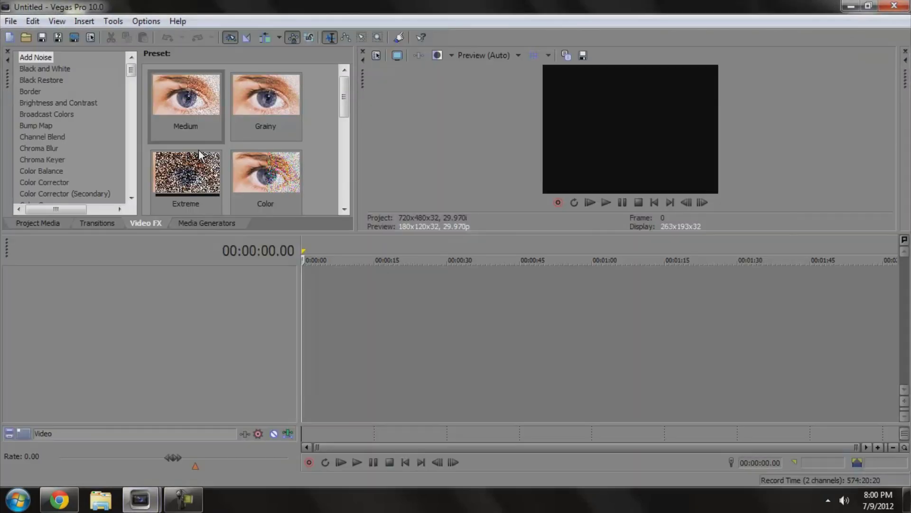
left_click(10, 21)
left_click(272, 7)
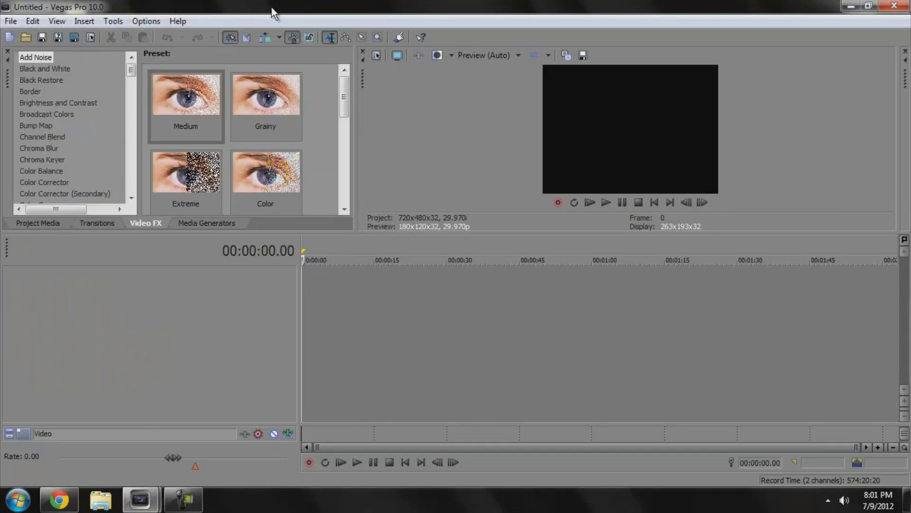
Place a Text media generator Solid Background event on the timeline reading 'AvA44'
left_click(207, 223)
left_click(28, 137)
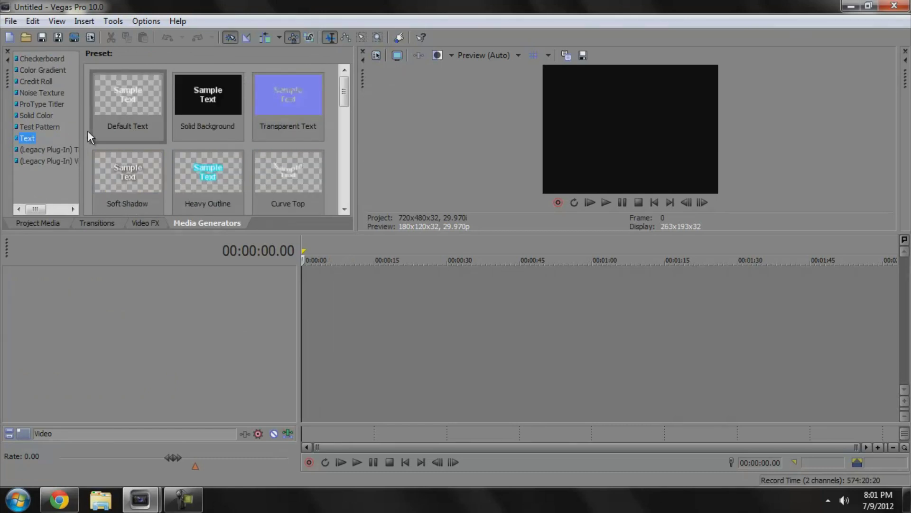
left_click_drag(221, 93, 246, 305)
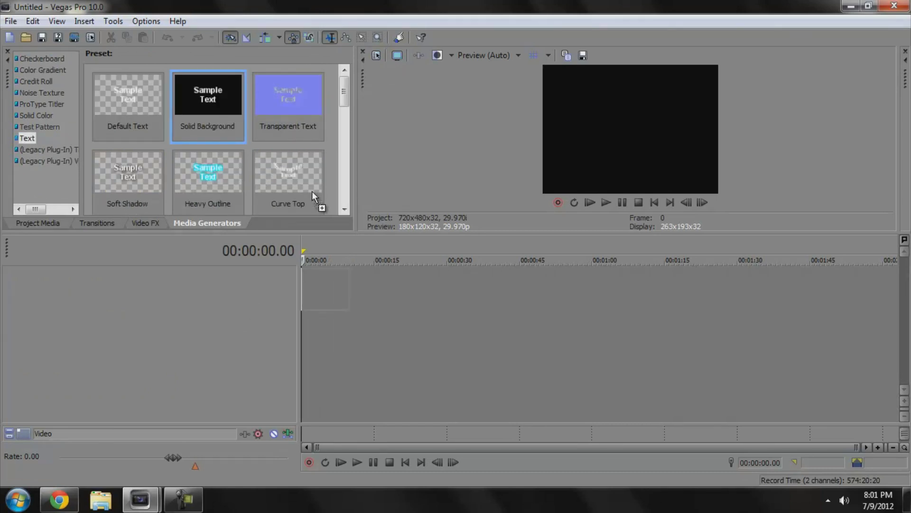
left_click_drag(312, 191, 312, 191)
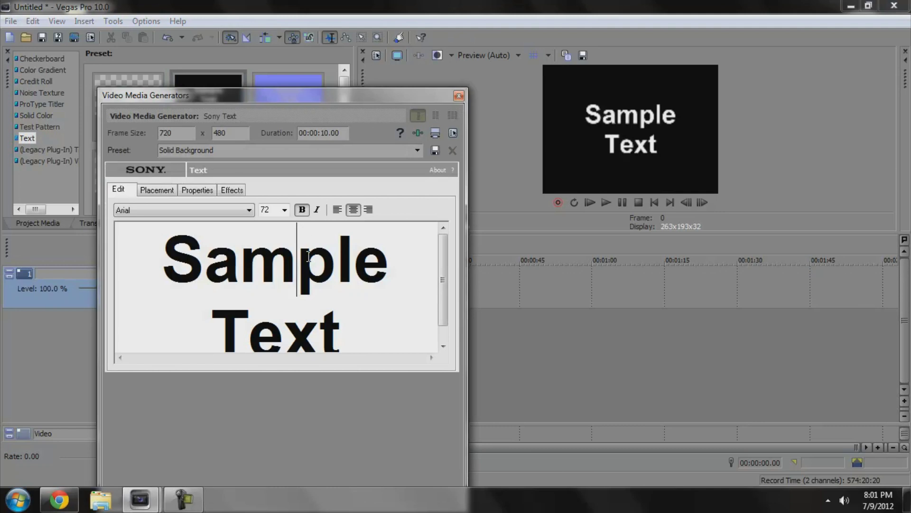
key("ctrl+a")
type("A")
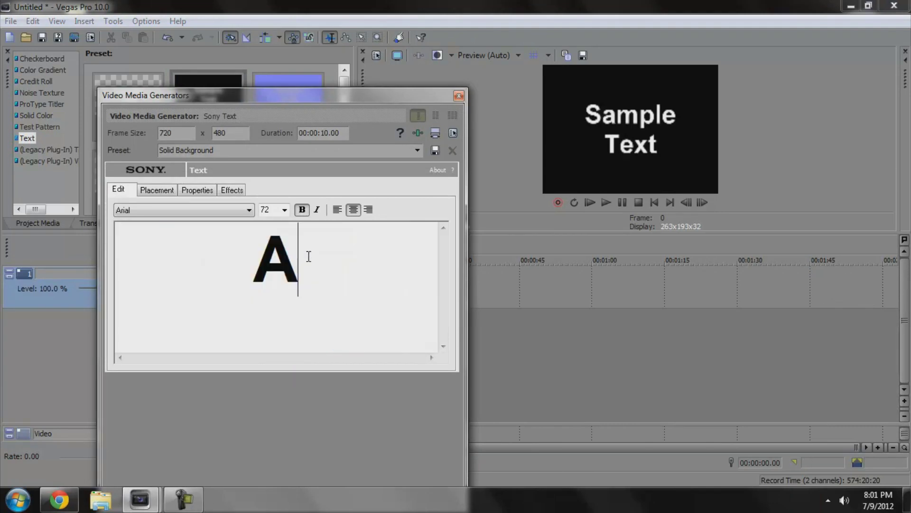
type("vA44")
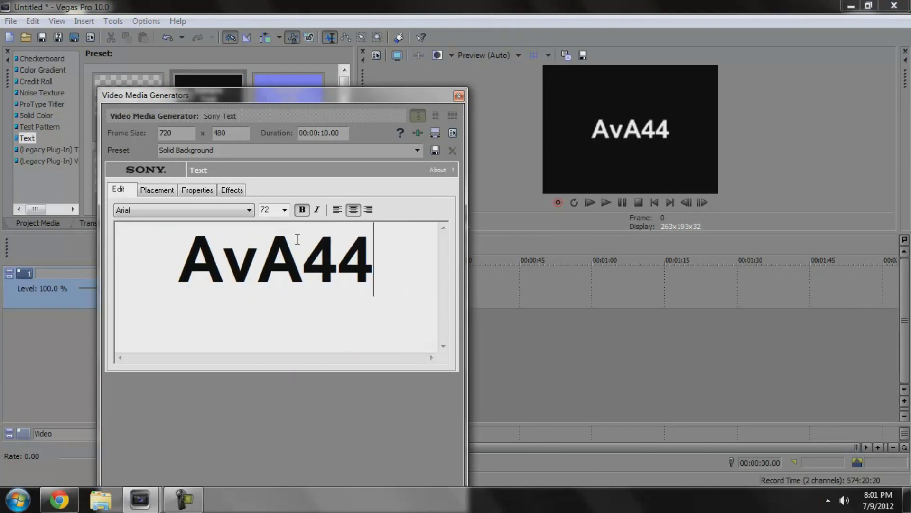
Set the title font to BIRTH OF A HERO, size 126, bold
left_click(235, 209)
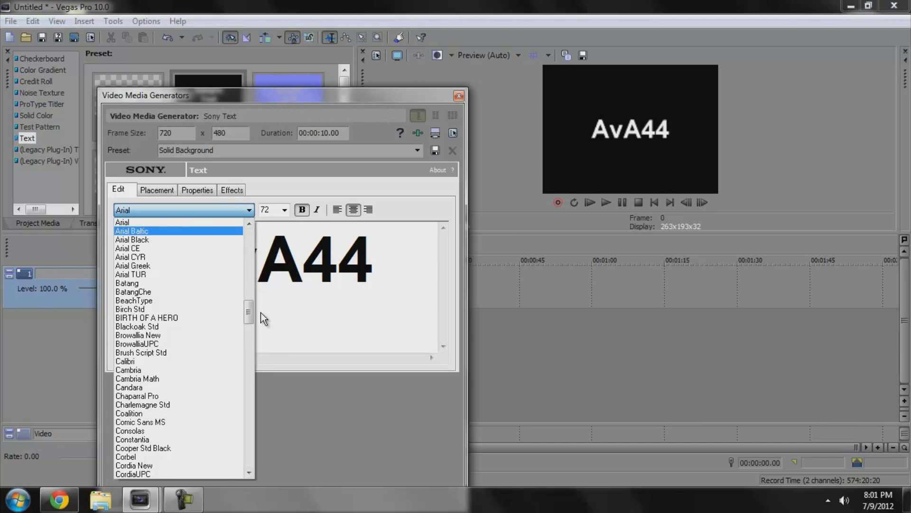
mouse_move(251, 308)
left_mouse_down()
mouse_move(256, 446)
mouse_move(259, 267)
mouse_move(257, 337)
mouse_move(254, 315)
left_mouse_up()
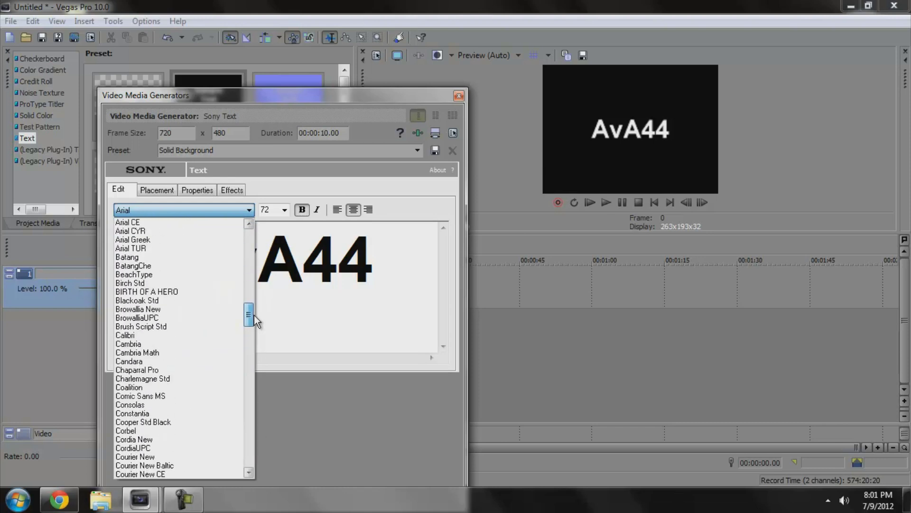
left_click(206, 290)
left_click(286, 210)
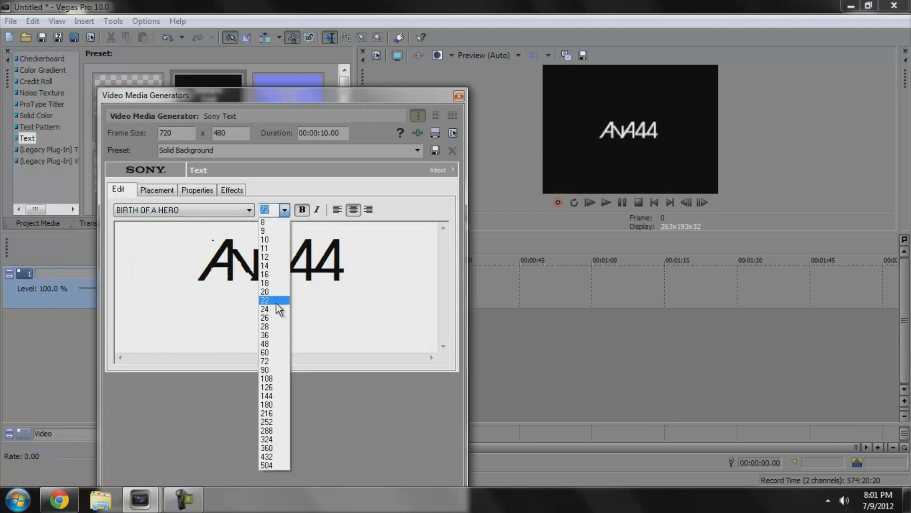
left_click(267, 401)
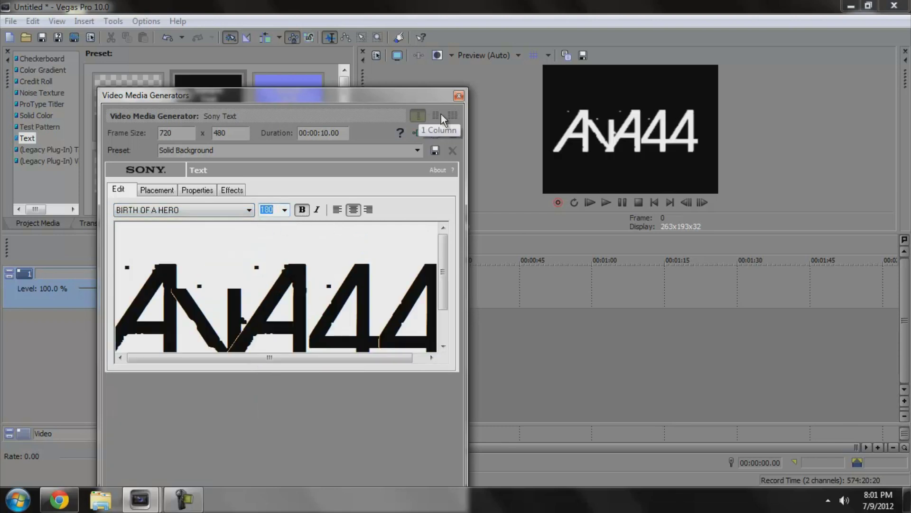
left_click(286, 211)
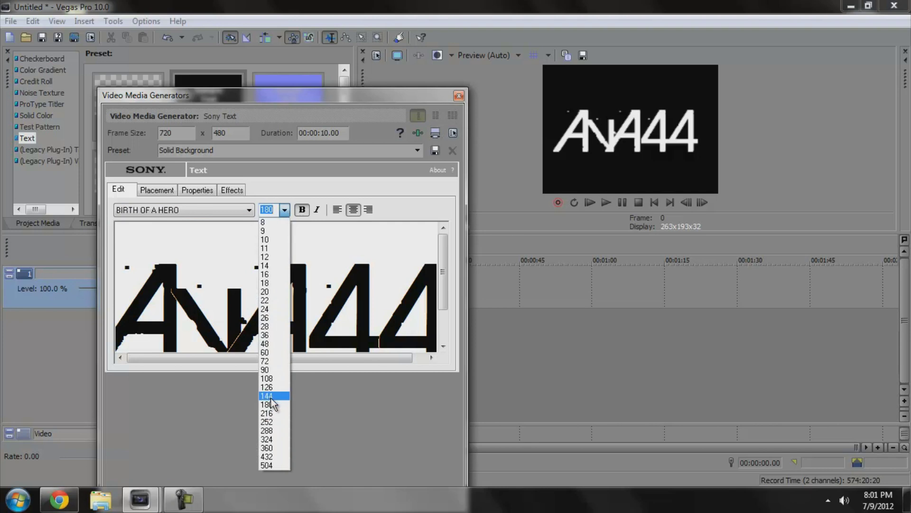
left_click(270, 396)
left_click(286, 211)
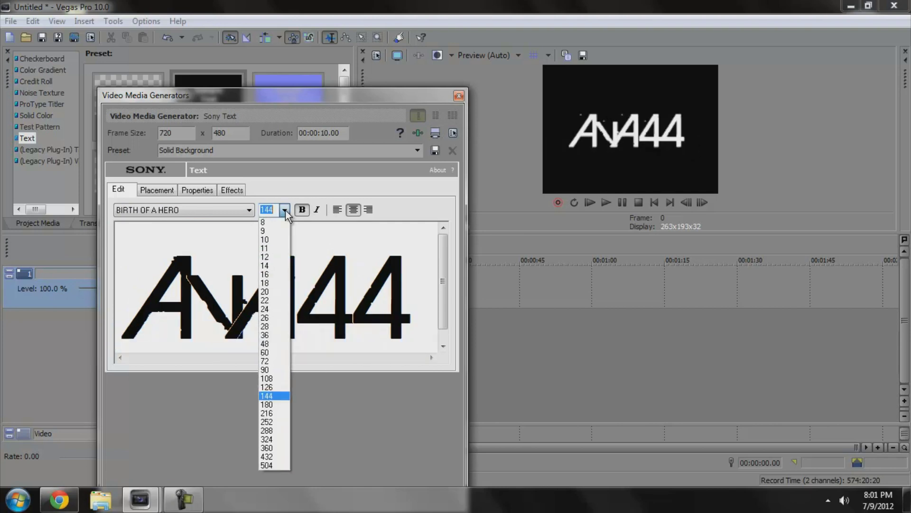
left_click(267, 387)
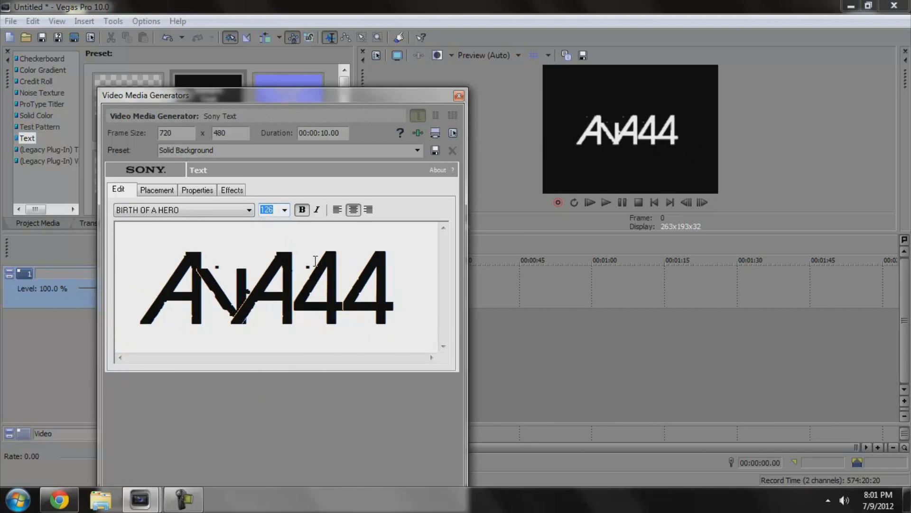
left_click(302, 210)
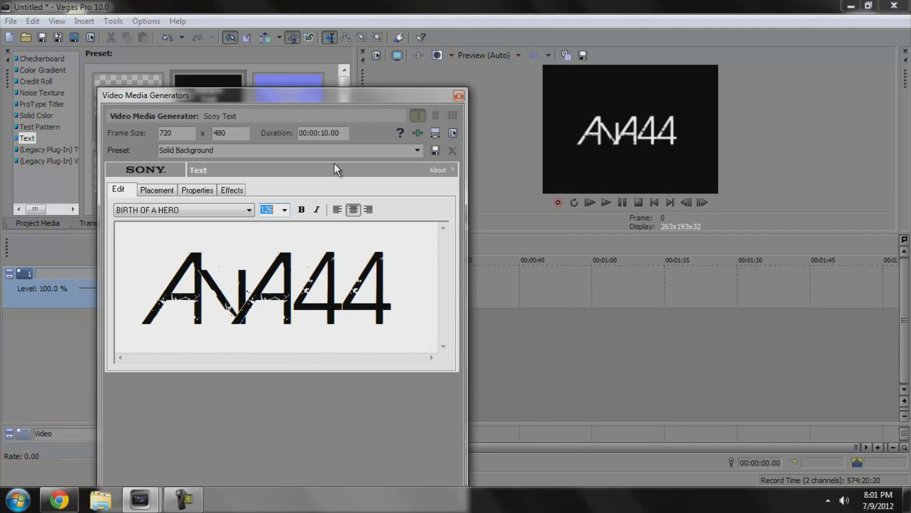
left_click(303, 209)
Rename the first video track to 'Text'
left_click(459, 97)
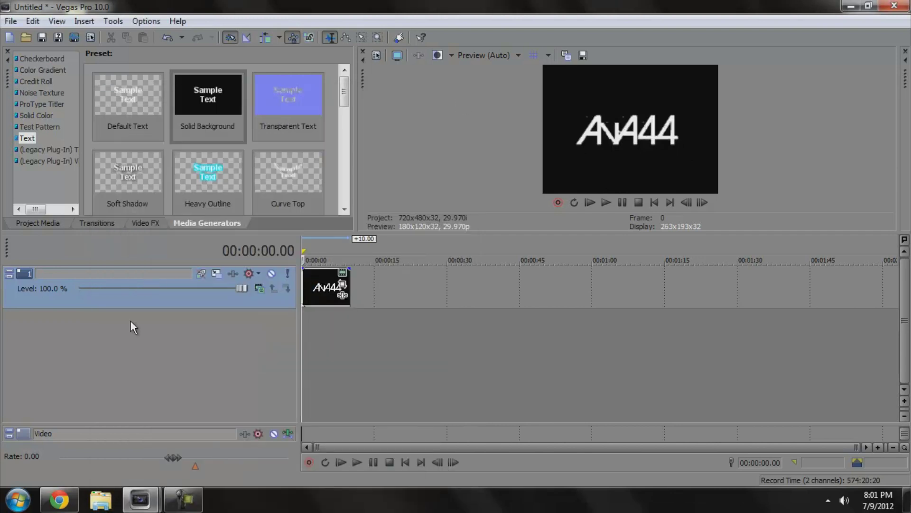
double_click(116, 272)
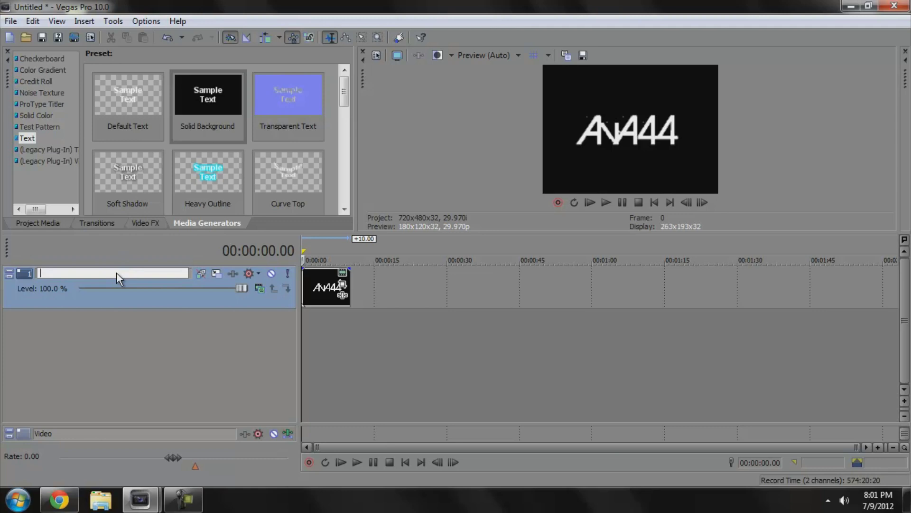
type("Text")
key("Return")
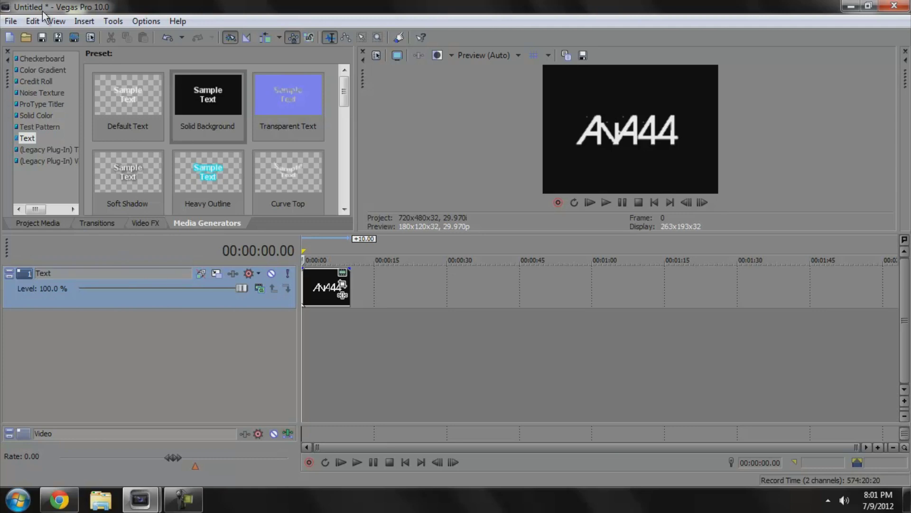
left_click(10, 21)
Browse to the Downloads folder and import metal.jpg and metal2.jpg together
mouse_move(112, 149)
left_click(401, 150)
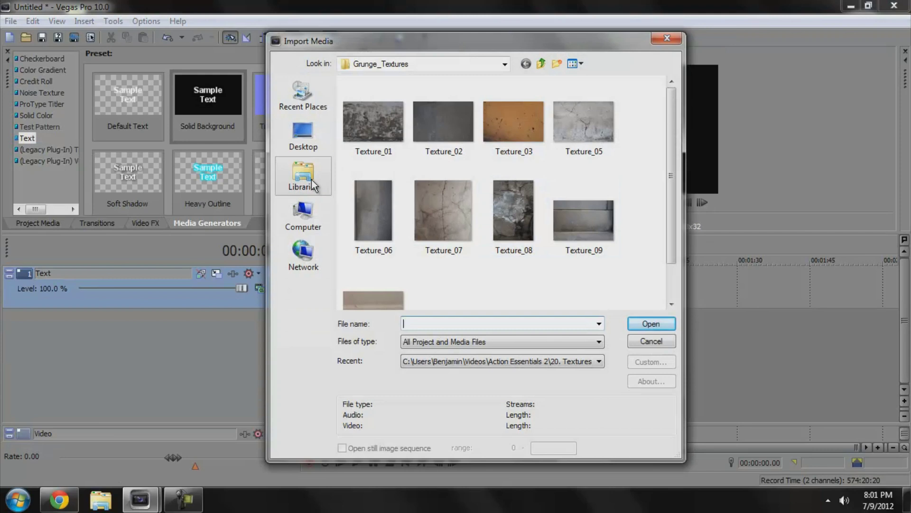
left_click(312, 180)
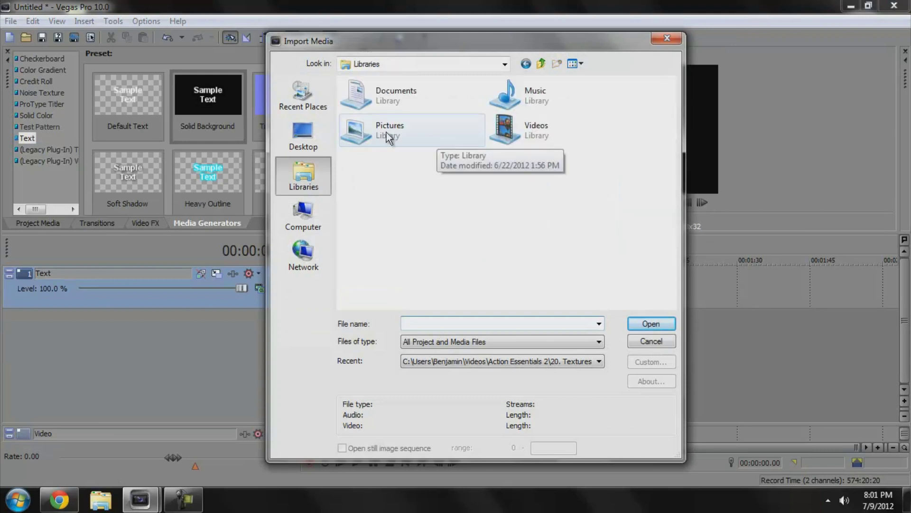
left_click(305, 133)
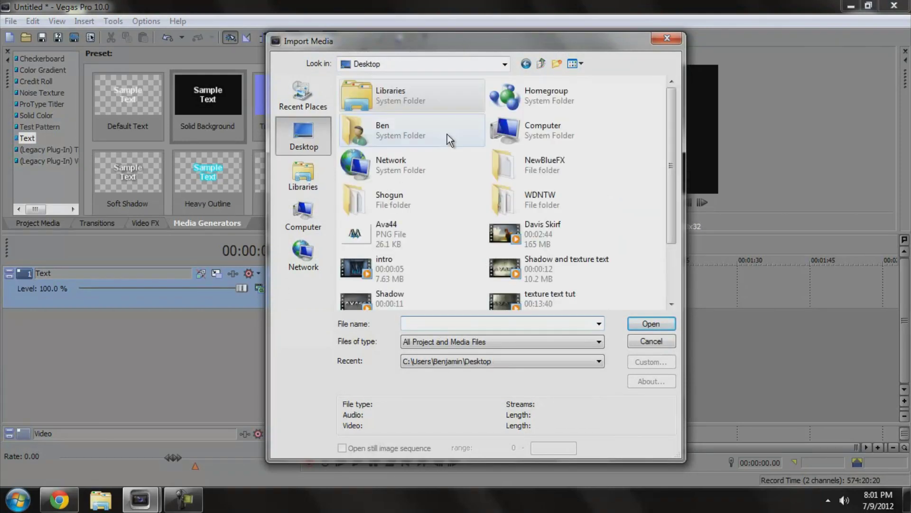
double_click(376, 136)
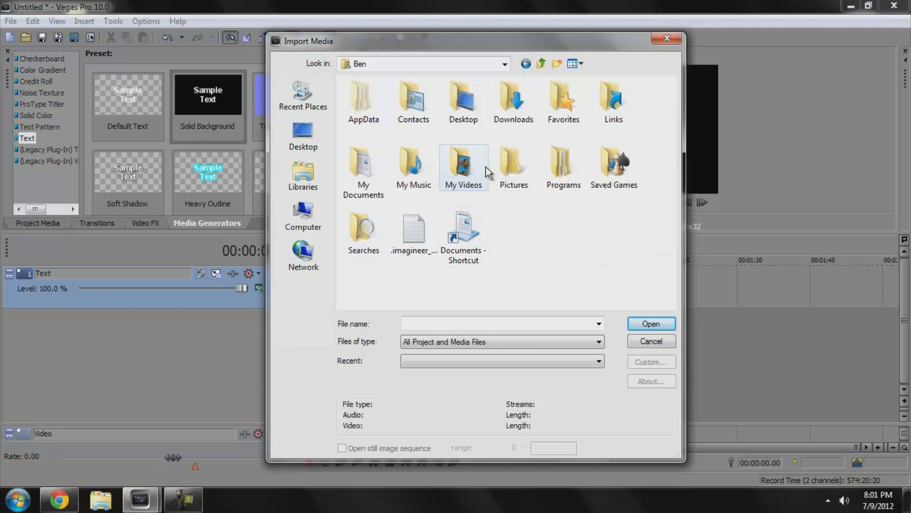
double_click(503, 111)
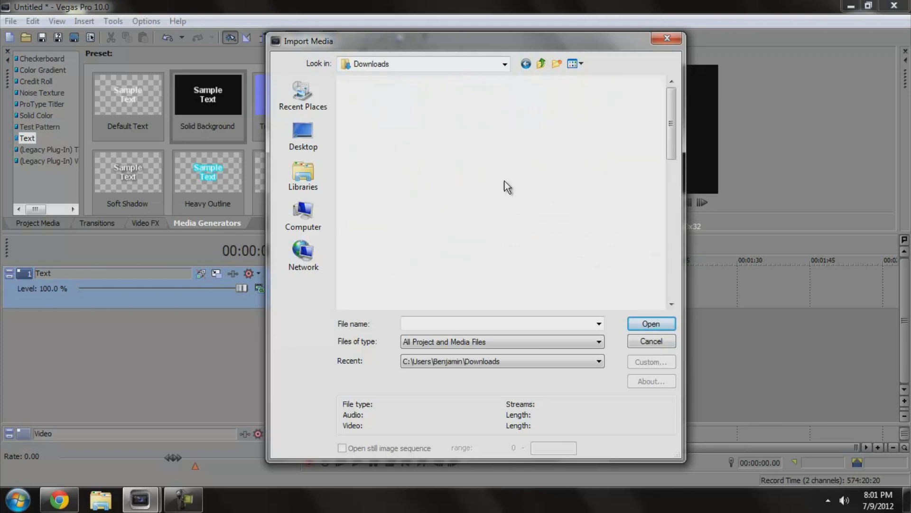
left_click_drag(670, 149, 670, 253)
left_click(605, 171)
left_click(507, 169, "ctrl")
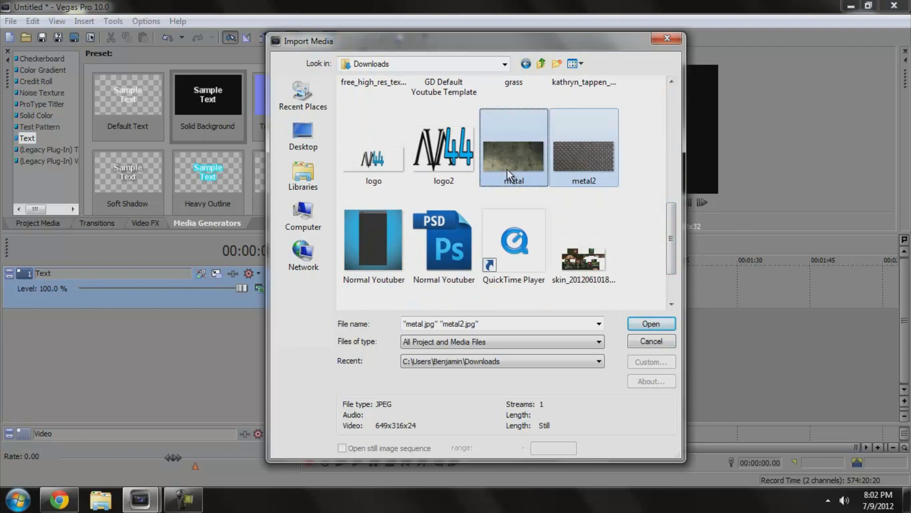
left_click(651, 324)
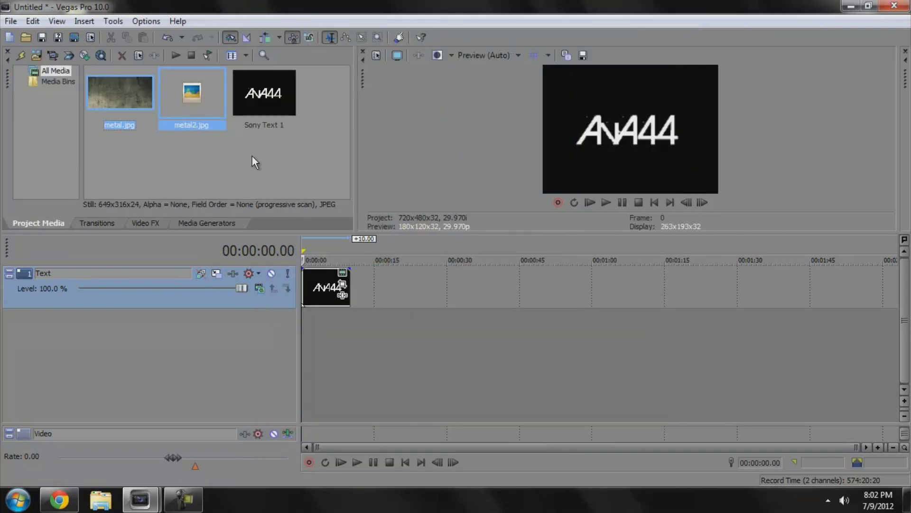
Drag metal2.jpg onto a new track 2 and metal.jpg onto a new track 3 below it
left_click(251, 160)
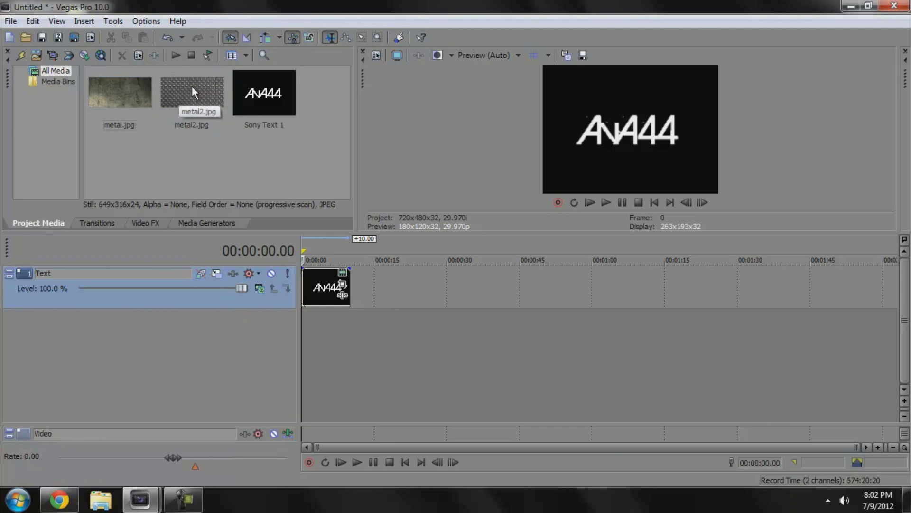
left_click_drag(195, 97, 329, 323)
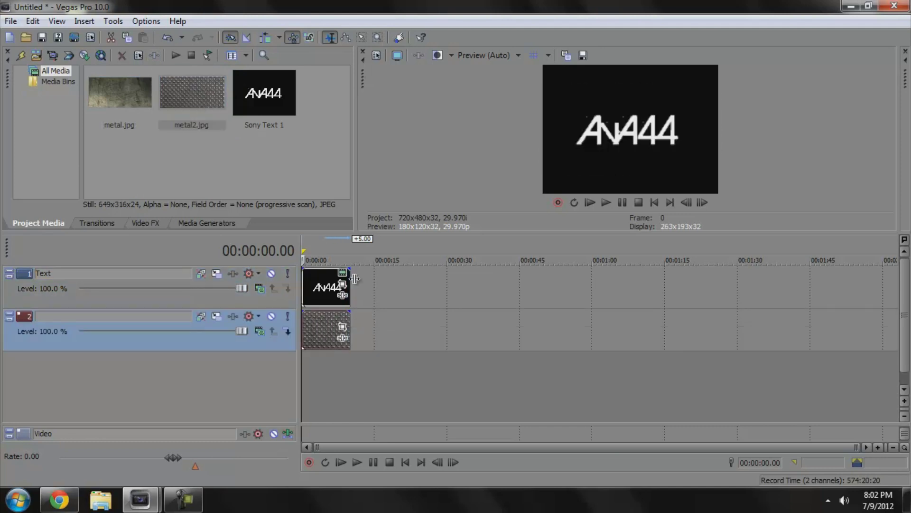
left_click_drag(135, 98, 321, 366)
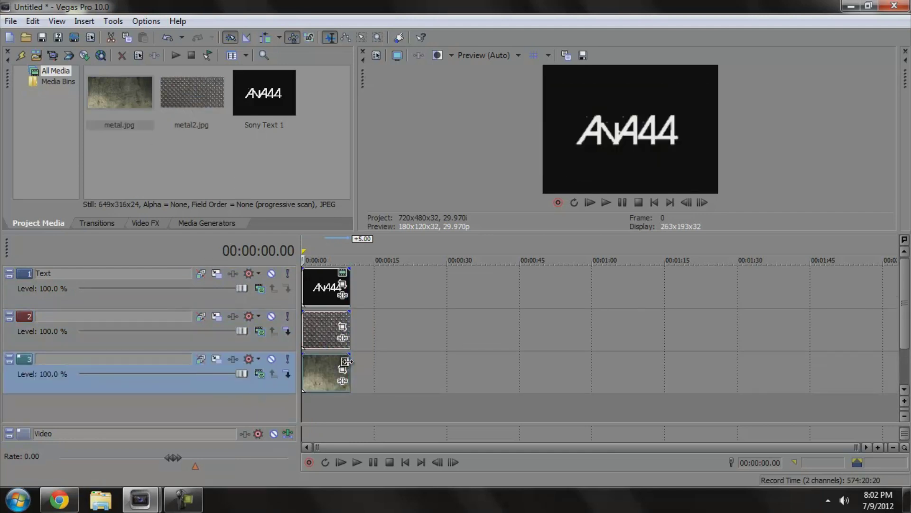
left_click(322, 240)
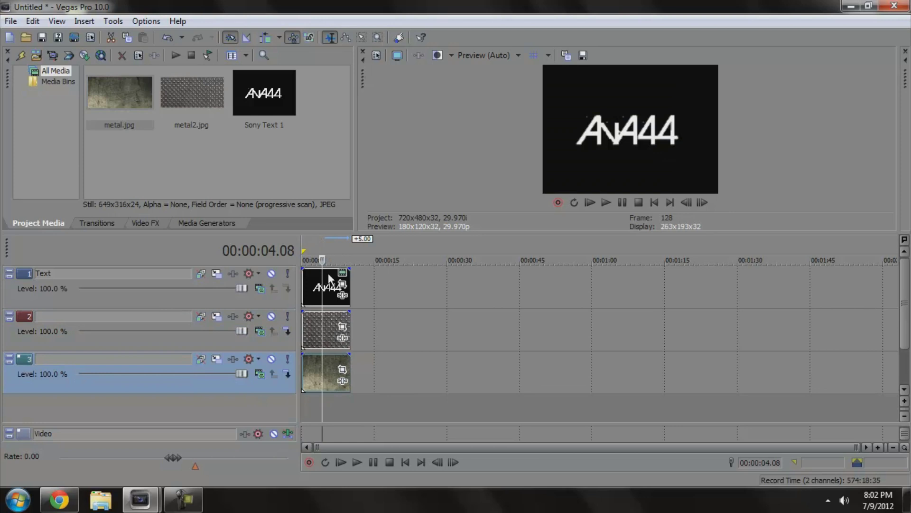
Drag the Mask Generator's Luminance Mask preset onto the AvA44 text event
left_click(145, 226)
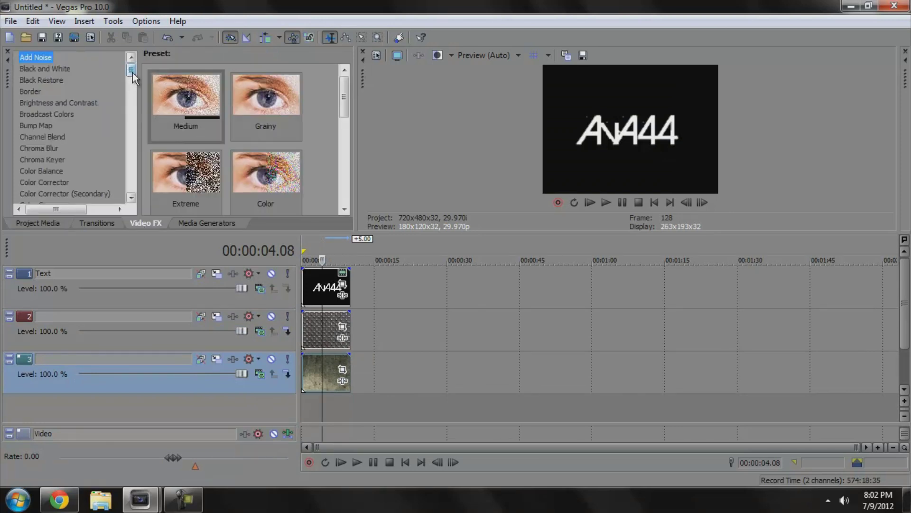
left_click_drag(133, 73, 135, 104)
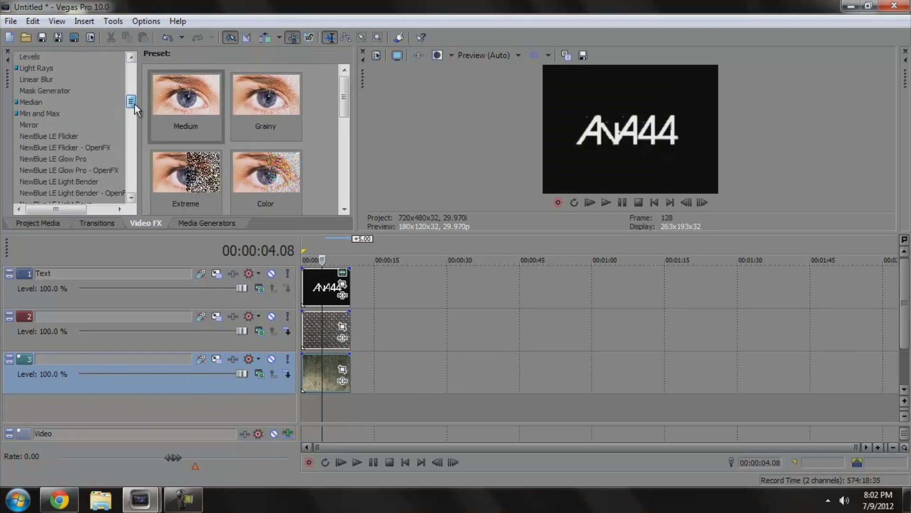
left_click(36, 93)
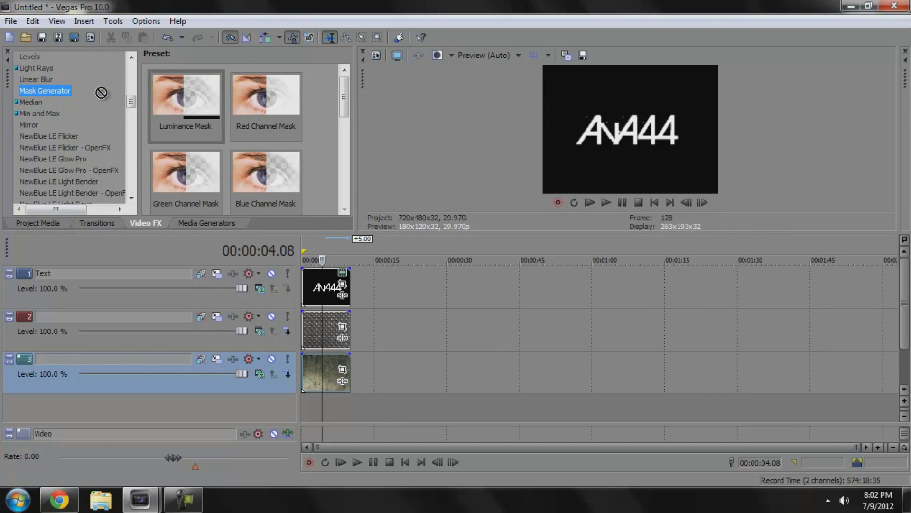
left_click_drag(202, 127, 322, 279)
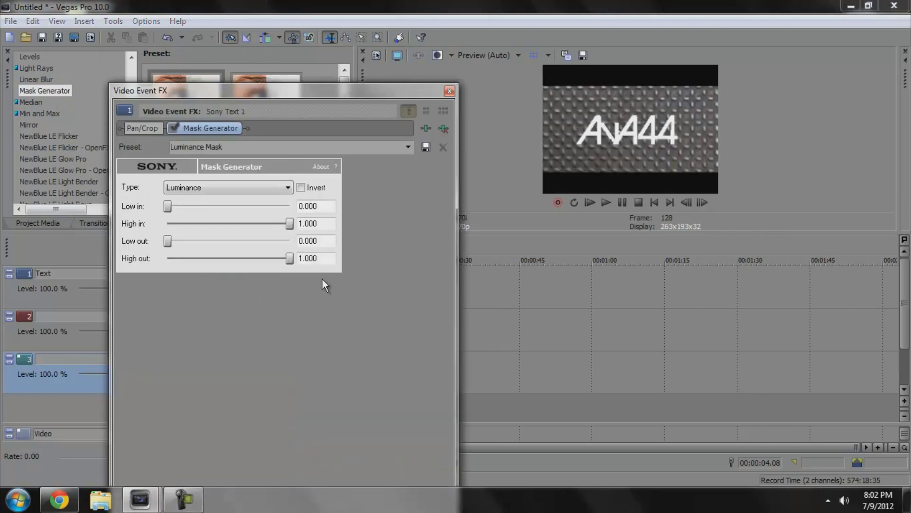
left_click(450, 91)
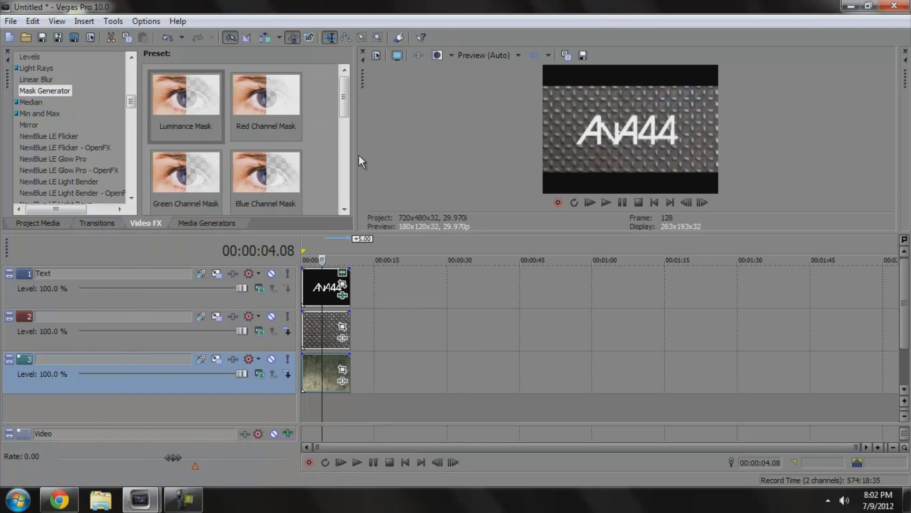
Set the Text track to Multiply (Mask) compositing and preview quality to Best (Full)
left_click(260, 288)
left_click(306, 144)
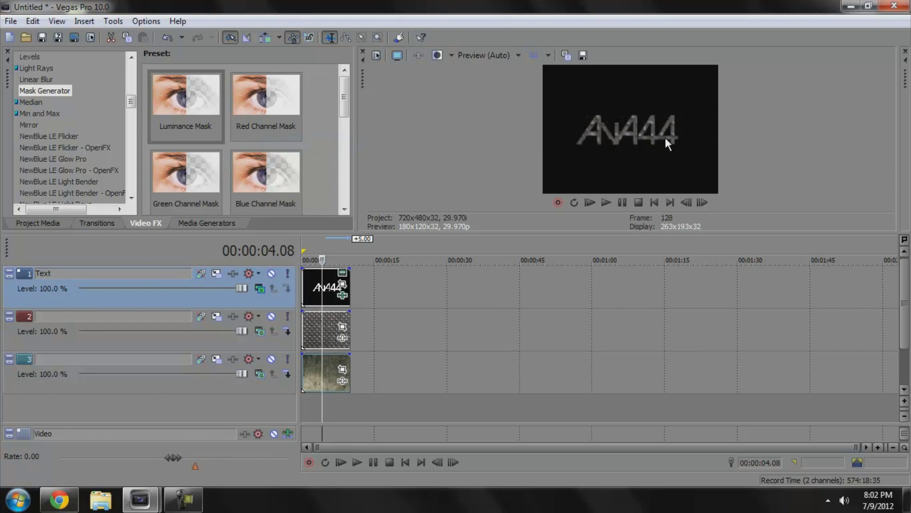
left_click(483, 55)
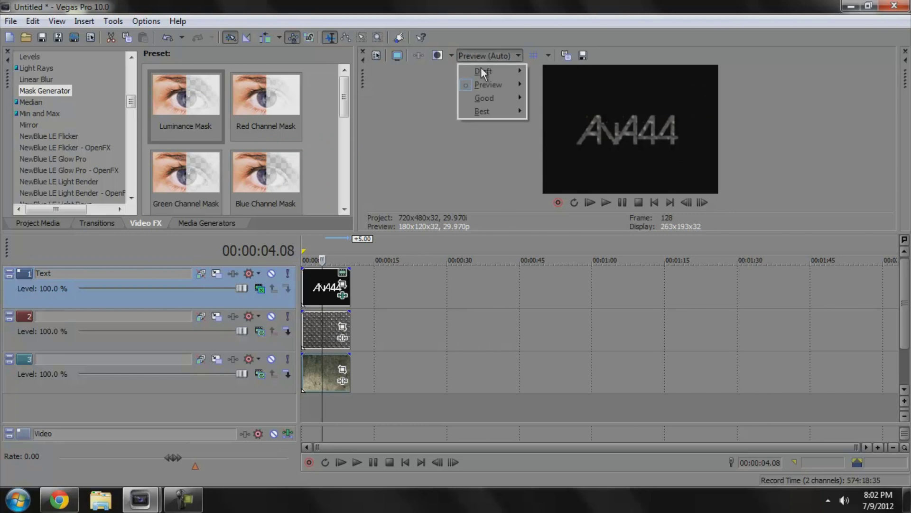
mouse_move(483, 107)
left_click(560, 125)
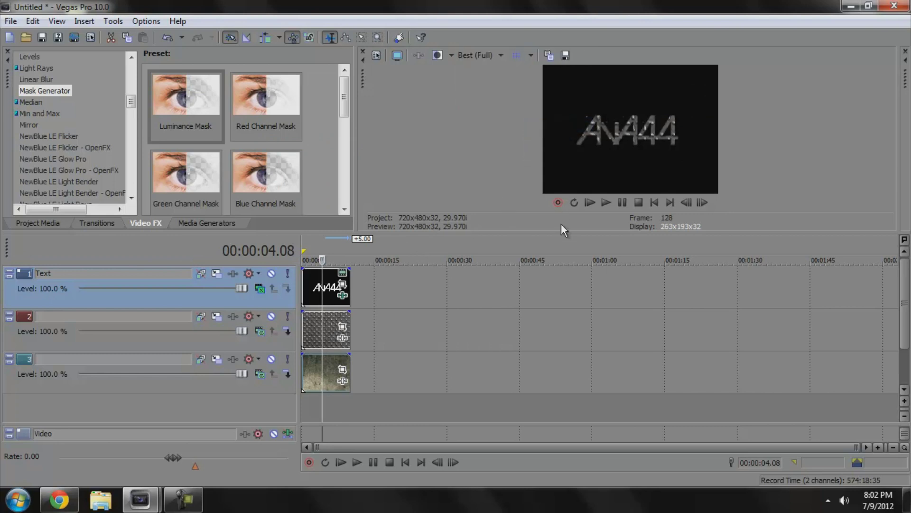
left_click_drag(562, 233, 584, 221)
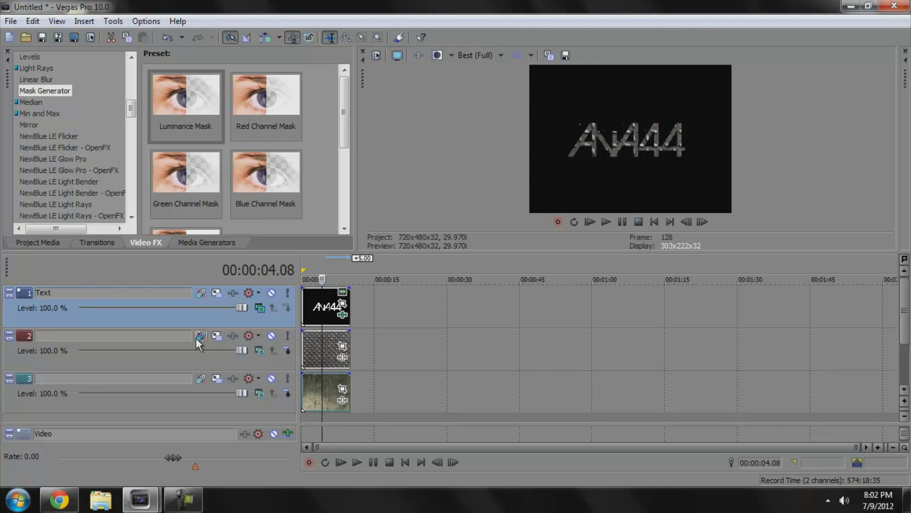
Rename track 2 to 'Texture'
double_click(183, 334)
type("TEx")
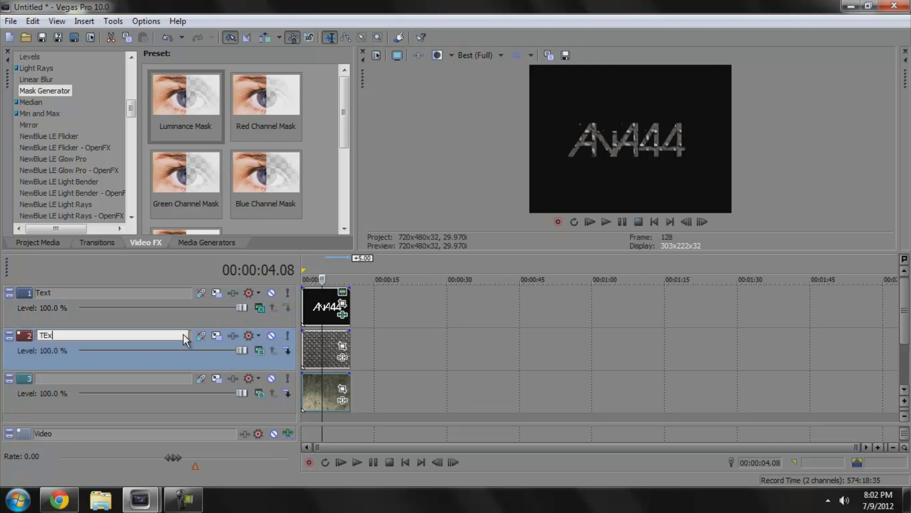
type("ture")
left_click(264, 413)
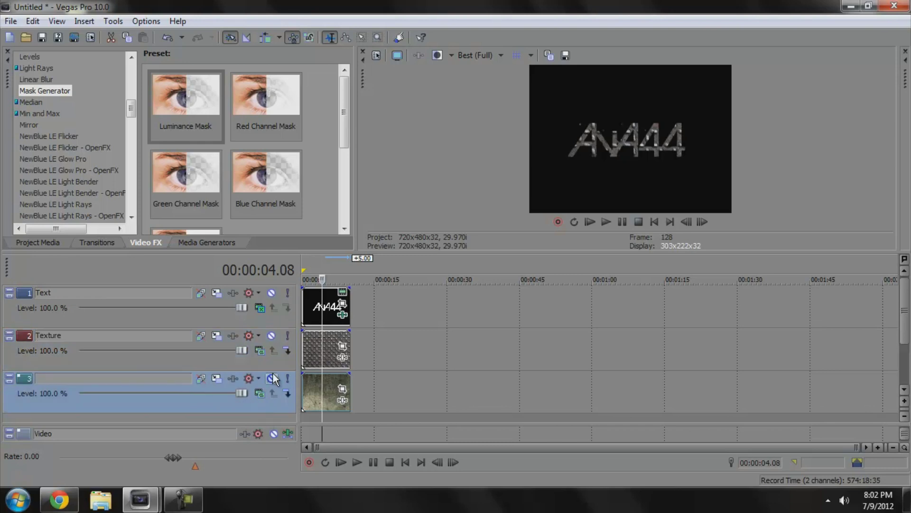
Make the Texture track a compositing child of the Text track and check the preview
left_click(287, 351)
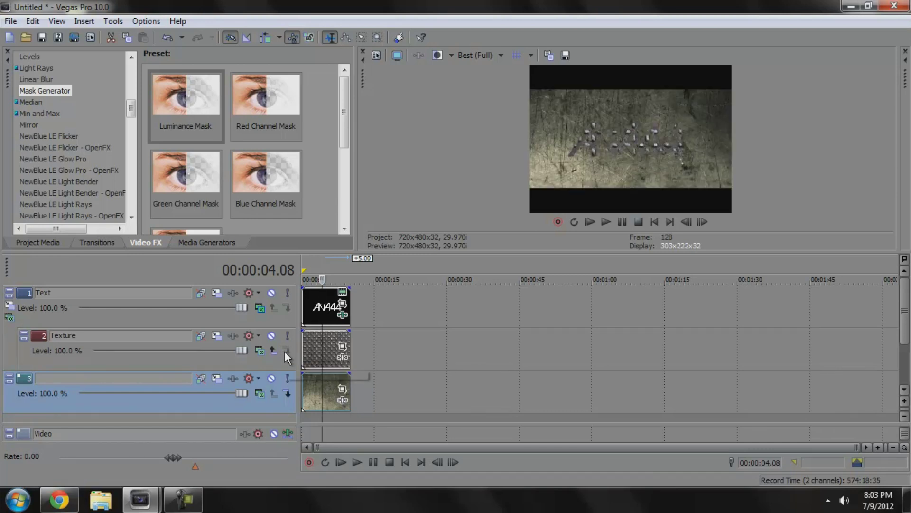
left_click_drag(574, 252, 577, 427)
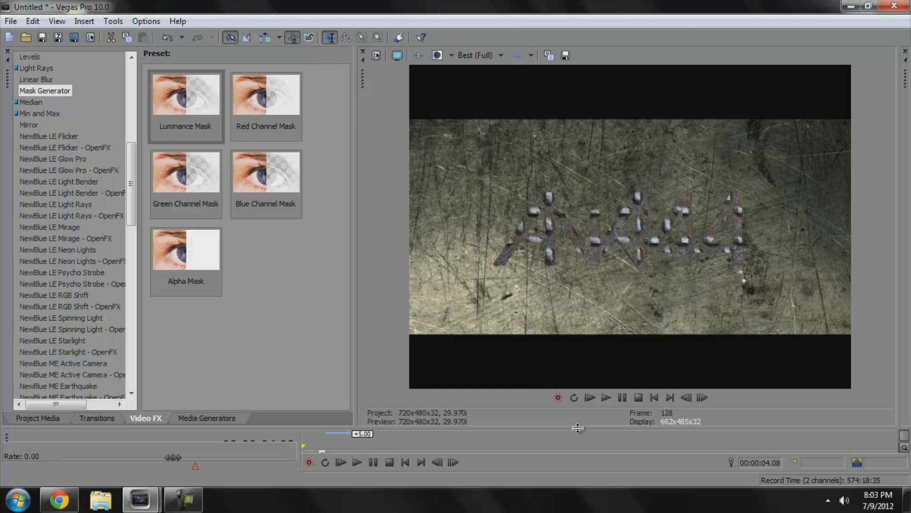
left_click_drag(579, 429, 573, 264)
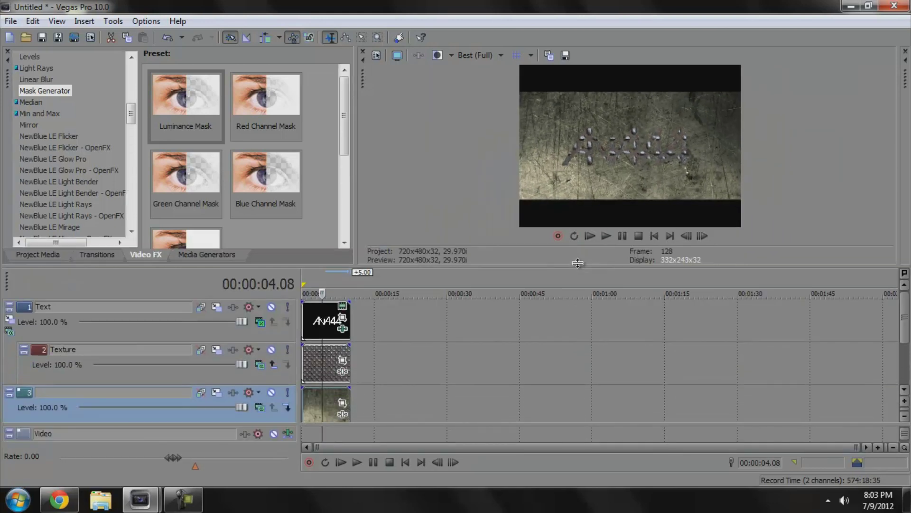
Add Sony Levels to the Texture event and lower Input end to 0.504
left_click(343, 369)
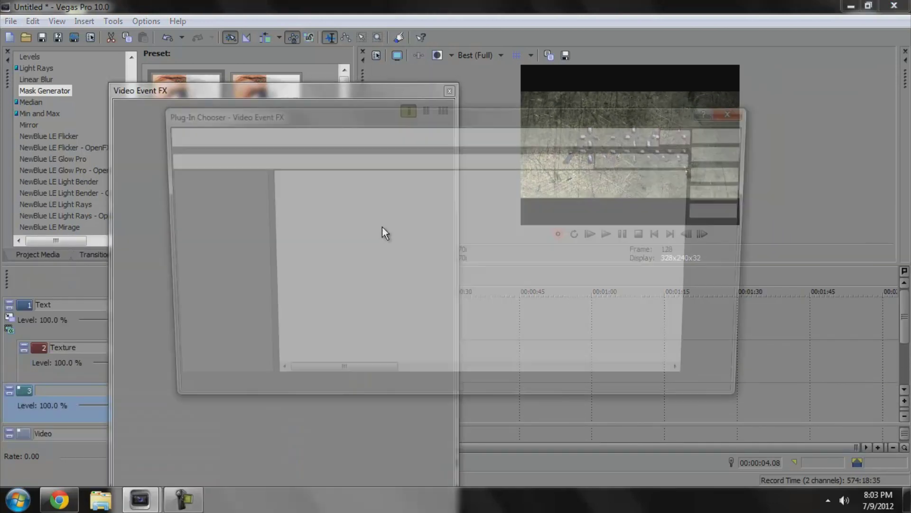
left_click_drag(374, 376, 603, 377)
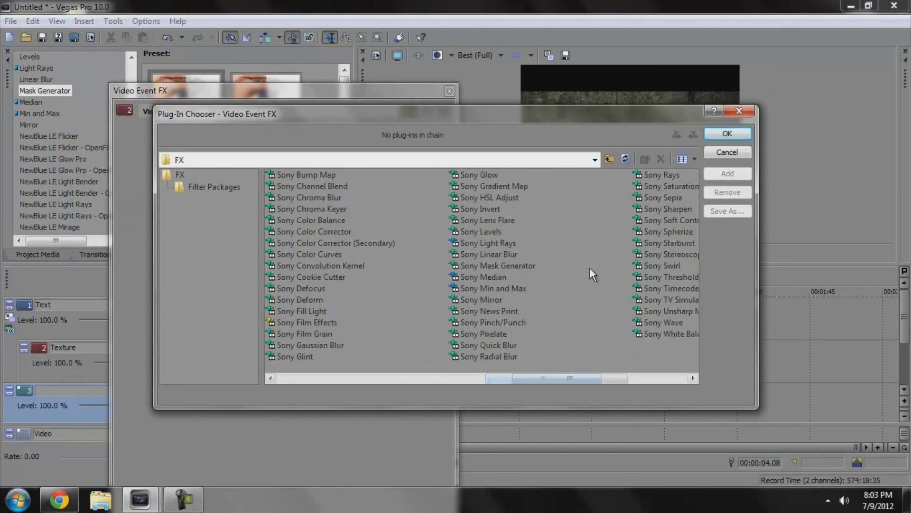
double_click(482, 232)
left_click(723, 134)
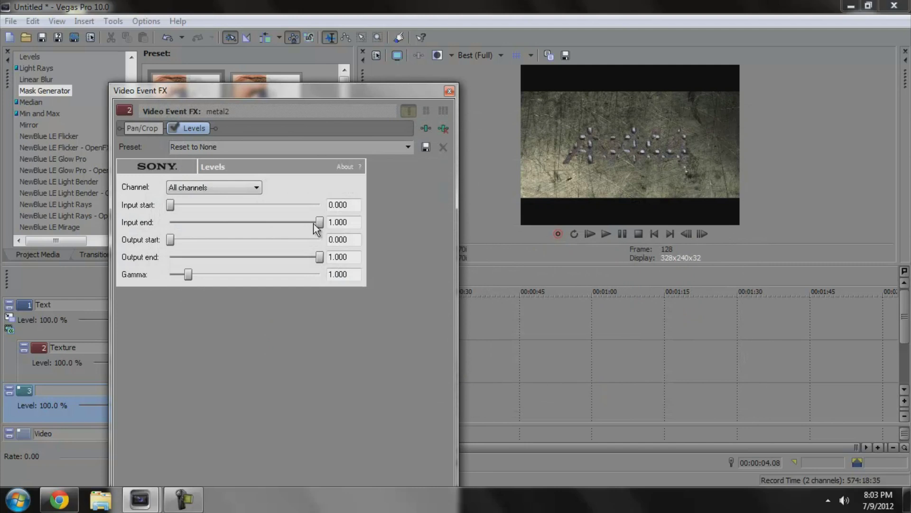
left_click_drag(319, 222, 245, 227)
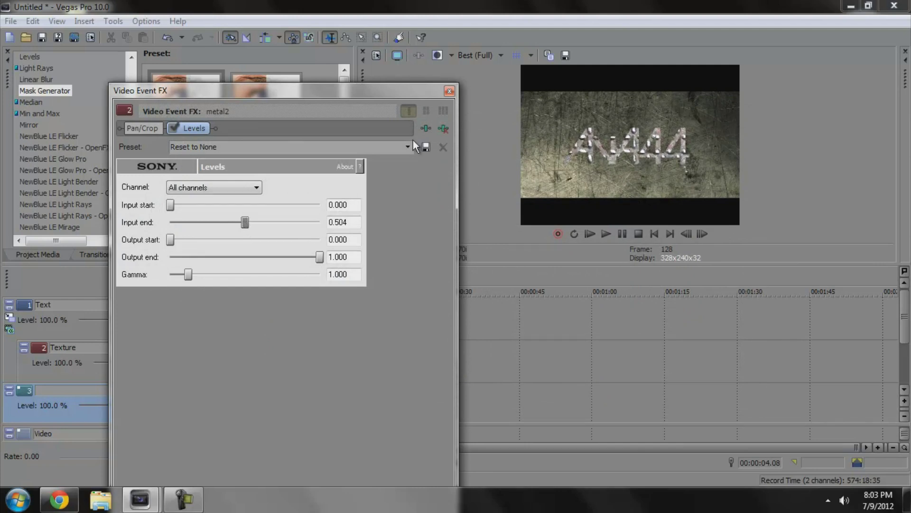
left_click(449, 90)
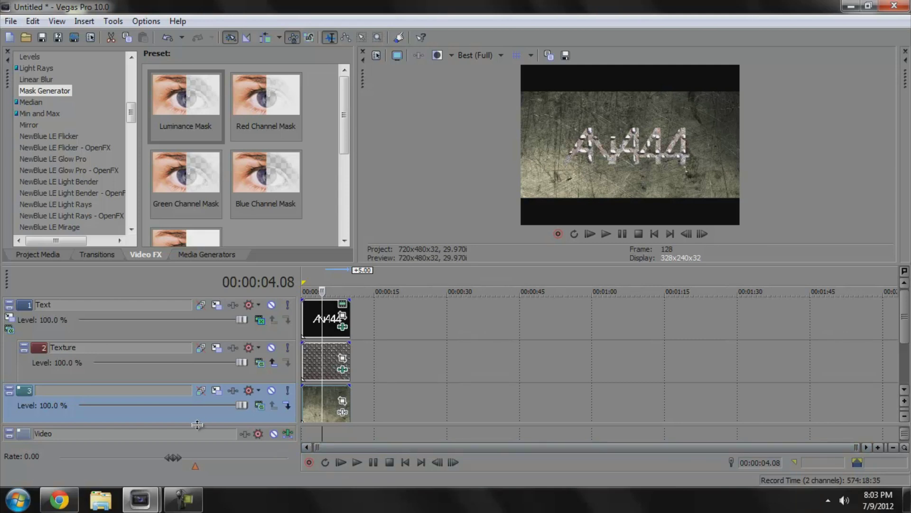
Rename track 3 to 'Background'
double_click(164, 387)
type("Background")
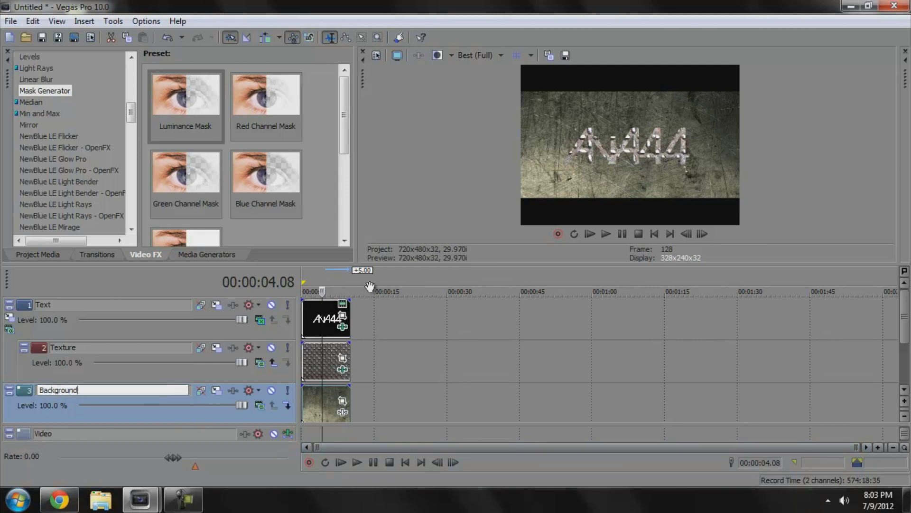
key("Return")
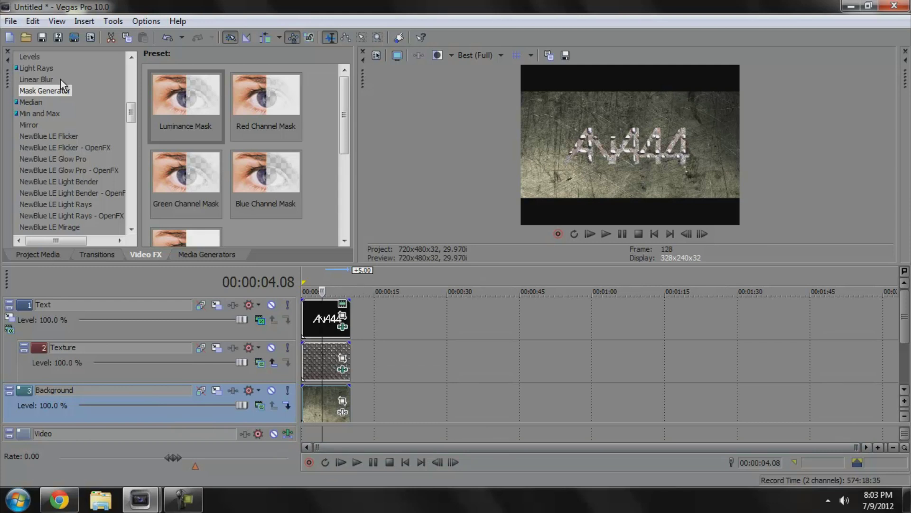
Insert a new video track at the top and name it 'Light'
left_click(75, 21)
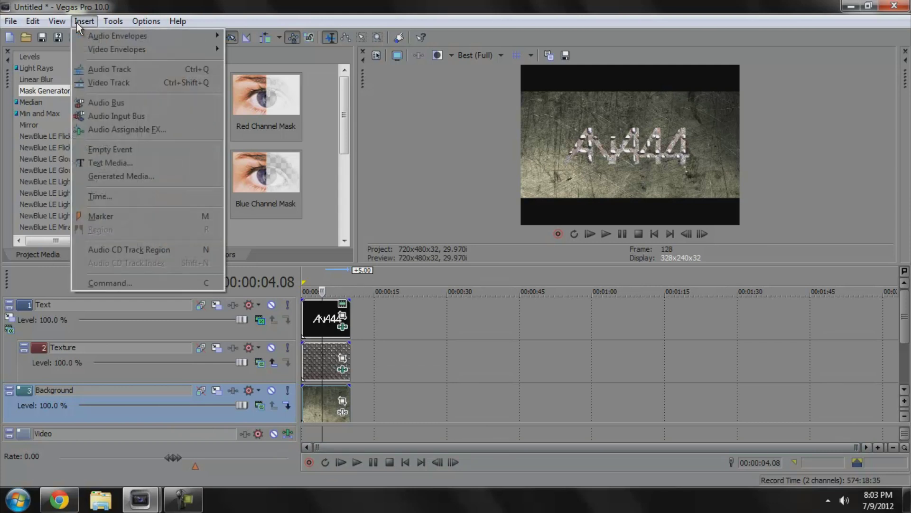
left_click(100, 84)
double_click(63, 304)
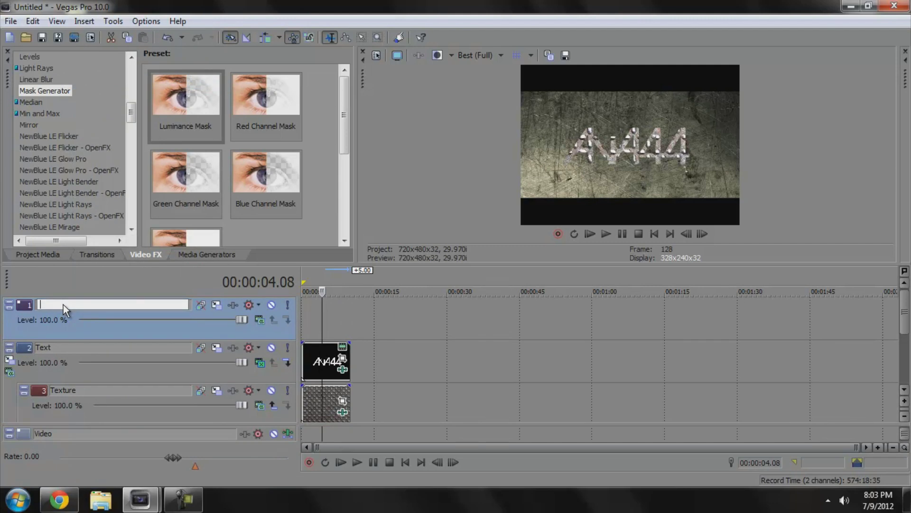
type("Light")
left_click_drag(131, 112, 132, 73)
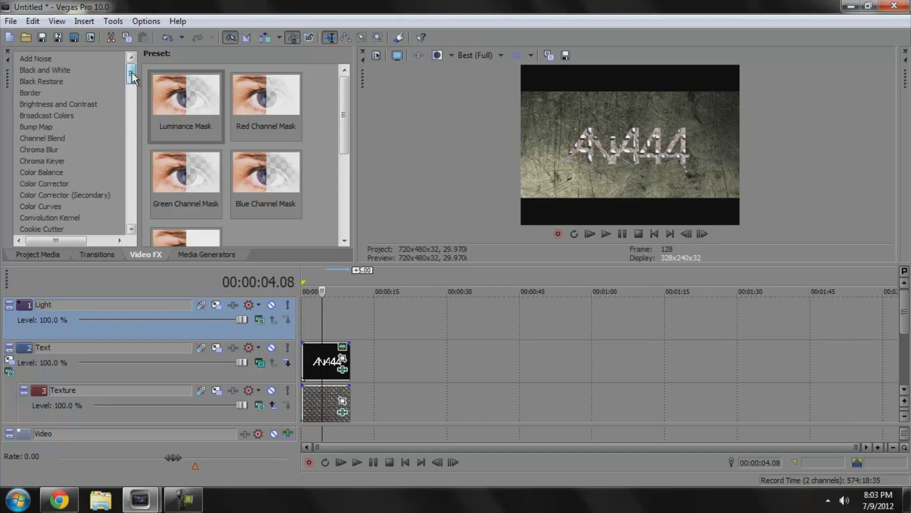
Drag Bump Map's Default preset onto the Light track: directional light, intensity 0.250
left_click(47, 125)
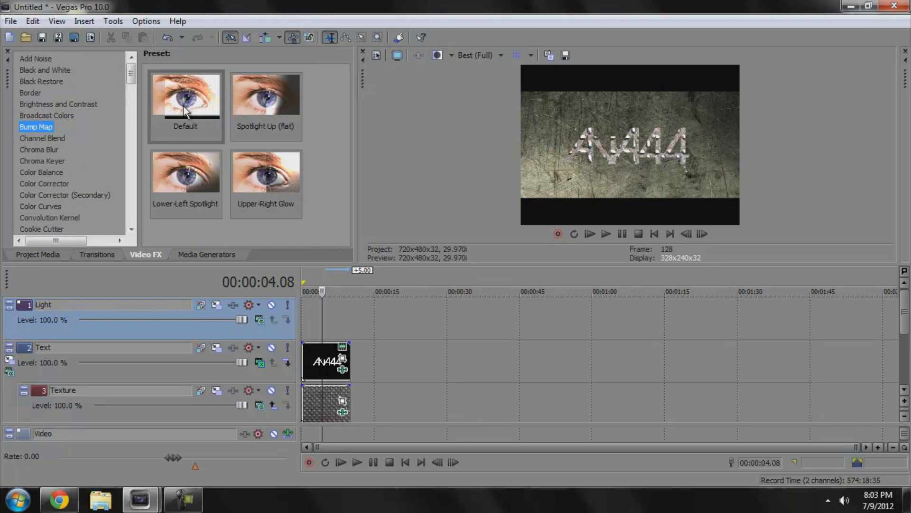
left_click_drag(183, 105, 306, 323)
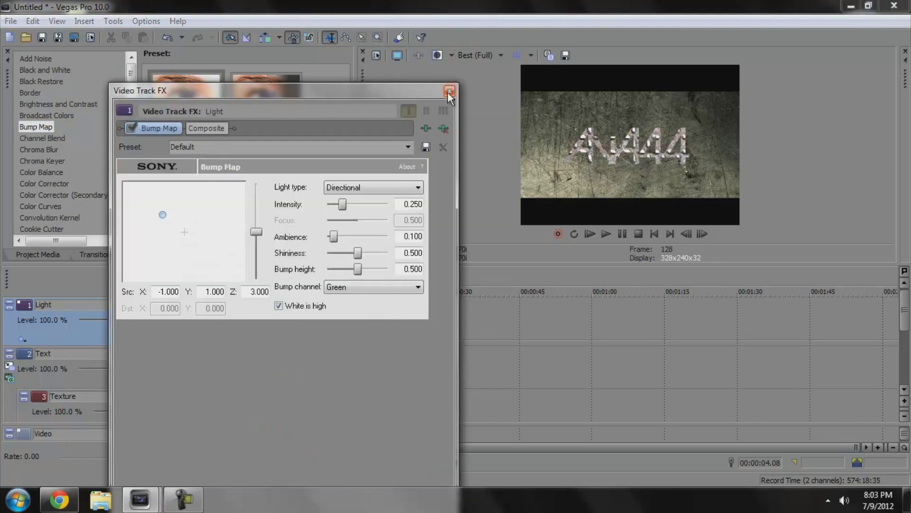
left_click(445, 126)
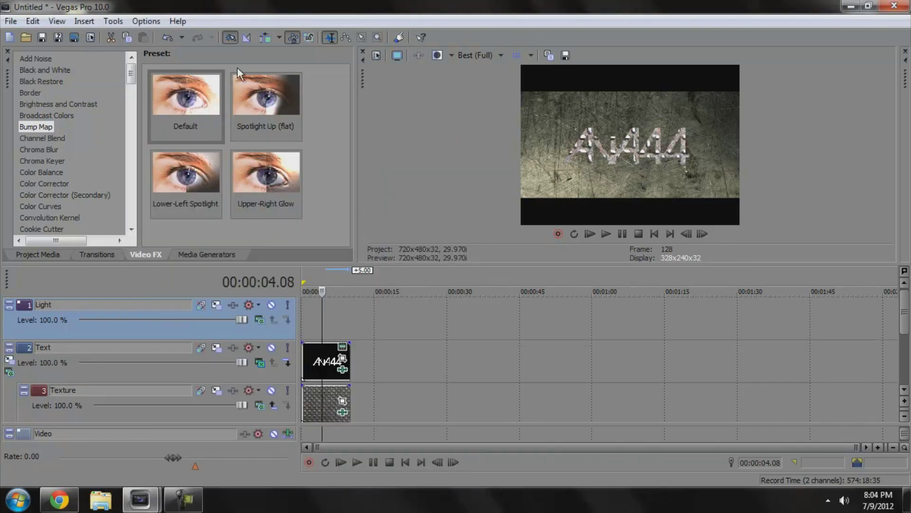
left_click_drag(187, 80, 332, 312)
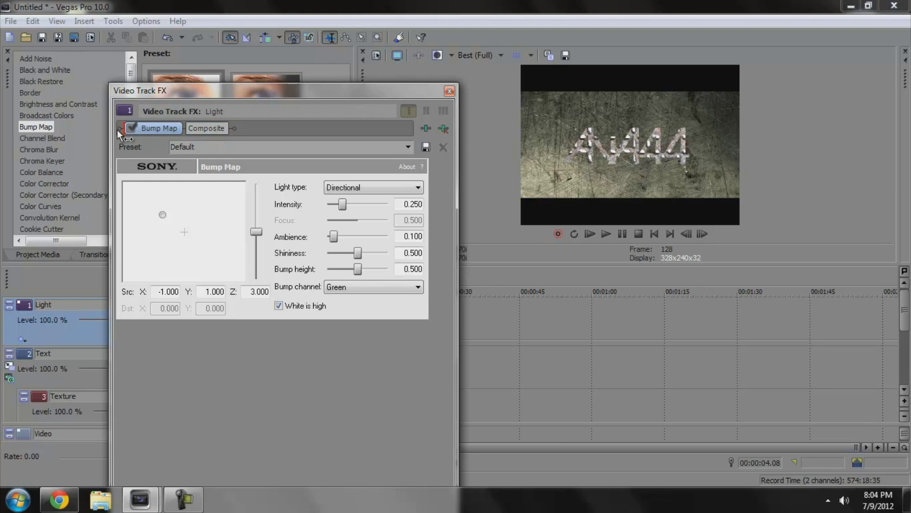
Move Bump Map after Composite, lower bump height to 0.188, and place the light far left
left_click_drag(119, 131, 118, 130)
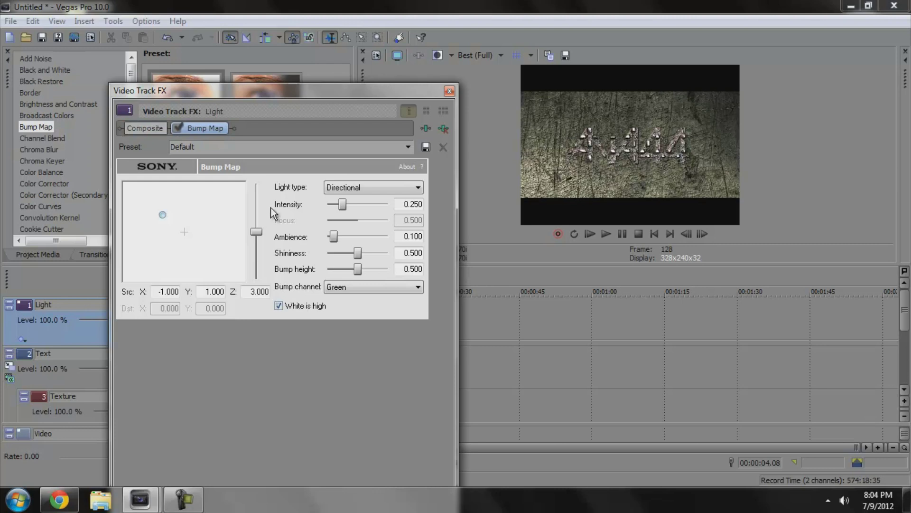
left_click_drag(360, 270, 374, 253)
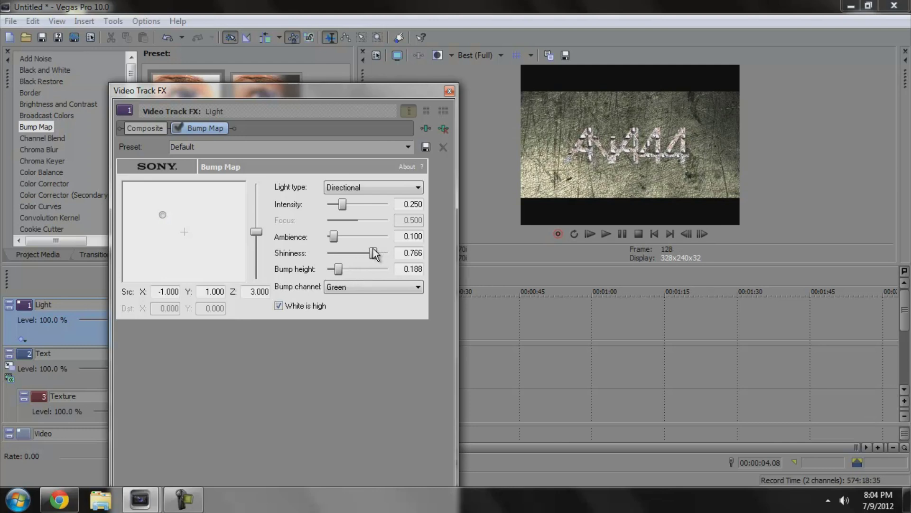
left_click_drag(162, 215, 122, 229)
Make the light a Spotlight with intensity 0.711 and target X -1
left_click(349, 187)
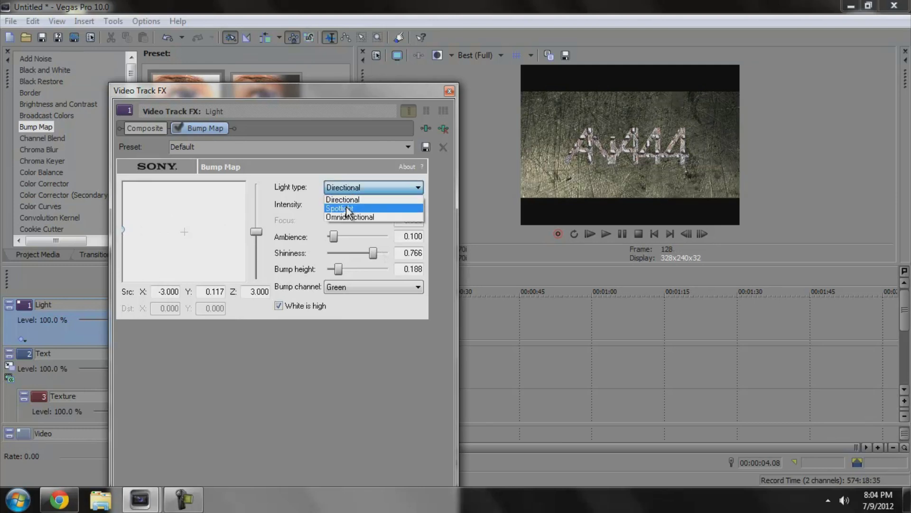
left_click(347, 206)
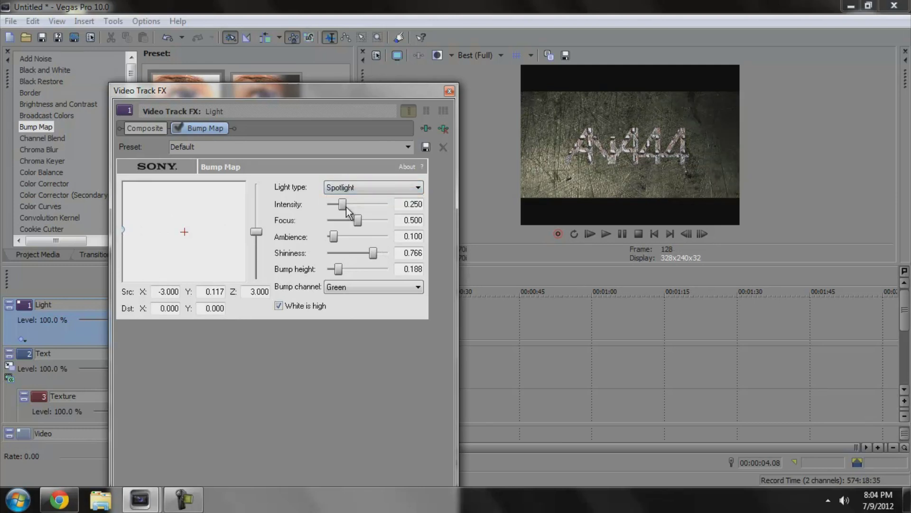
left_click_drag(344, 204, 334, 237)
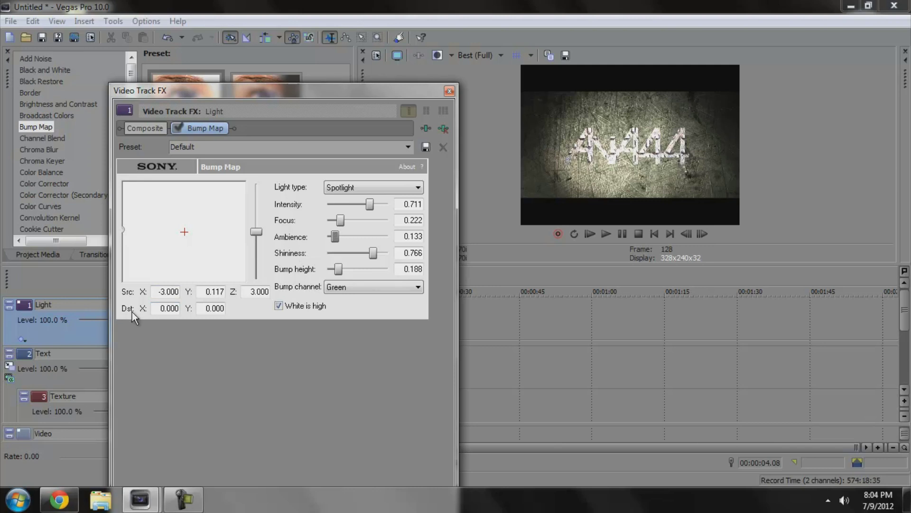
double_click(166, 309)
type("-1")
key("Return")
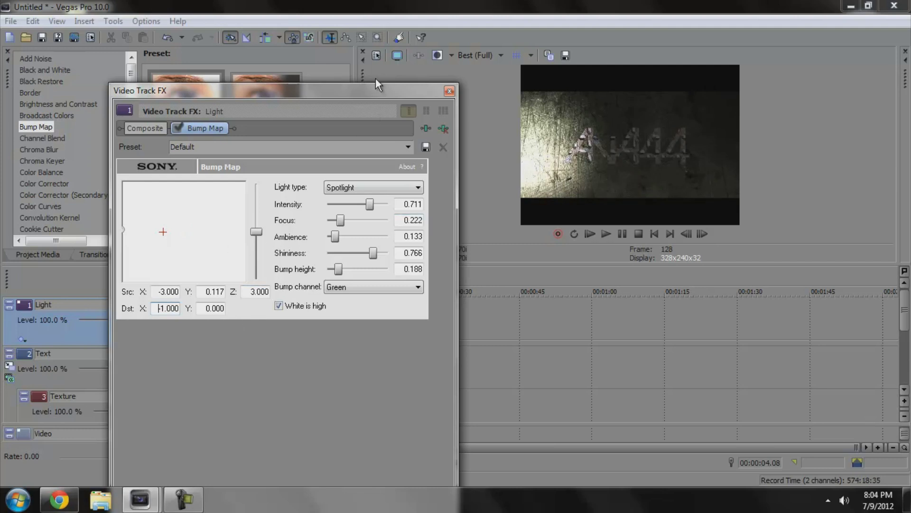
left_click_drag(375, 83, 371, 106)
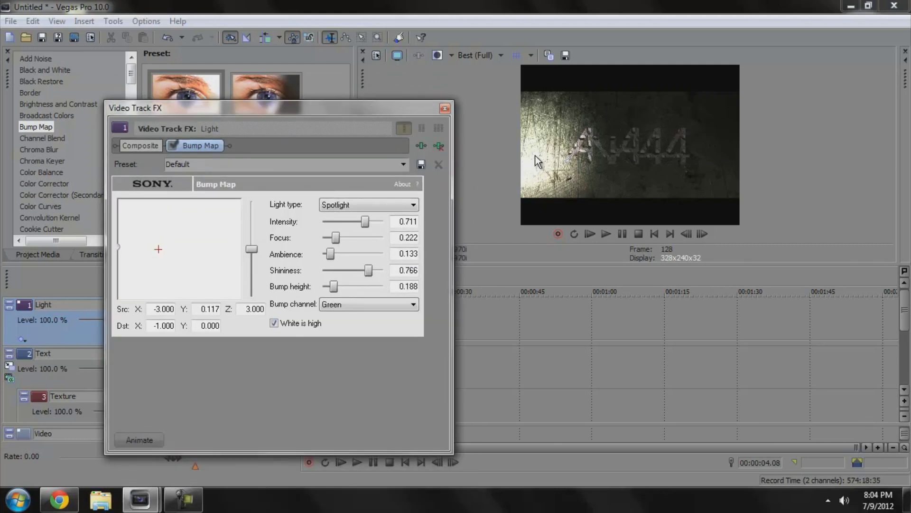
Show the Bump Map keyframe timeline via Animate and rearrange the effect window
left_click(141, 442)
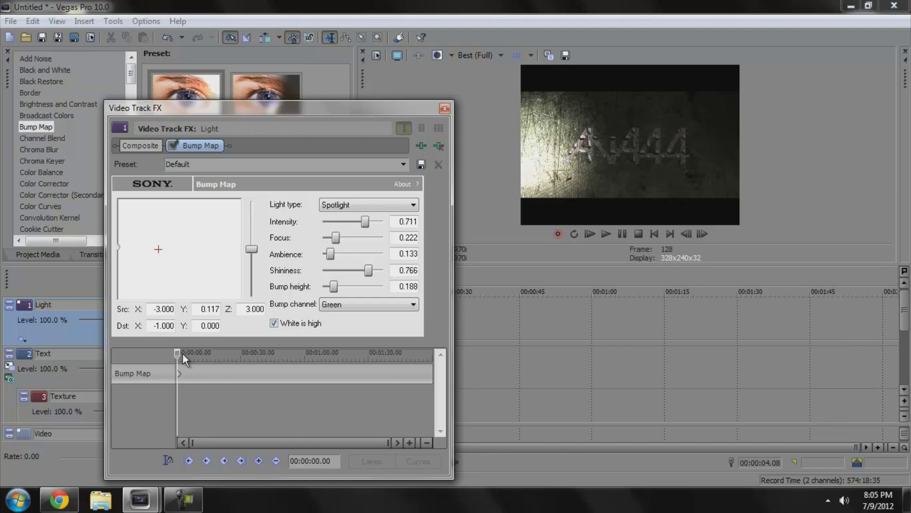
left_click_drag(183, 353, 165, 333)
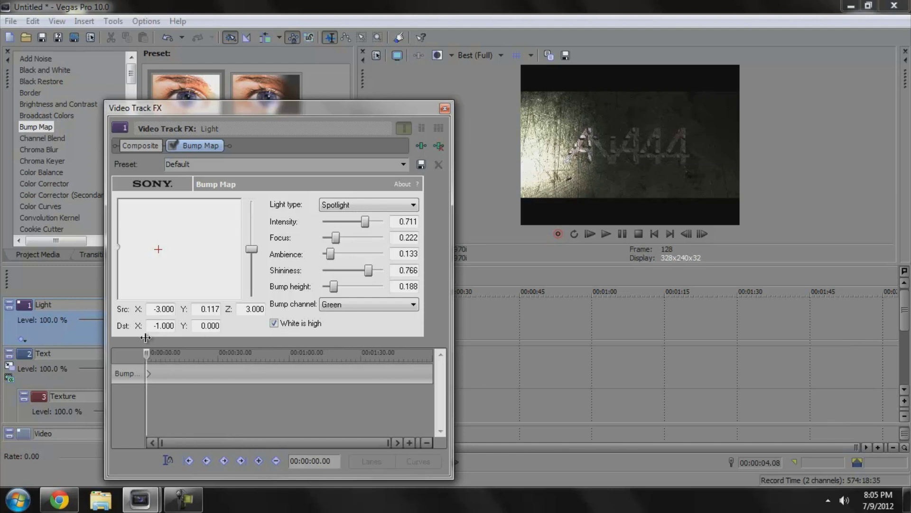
left_click_drag(314, 108, 154, 113)
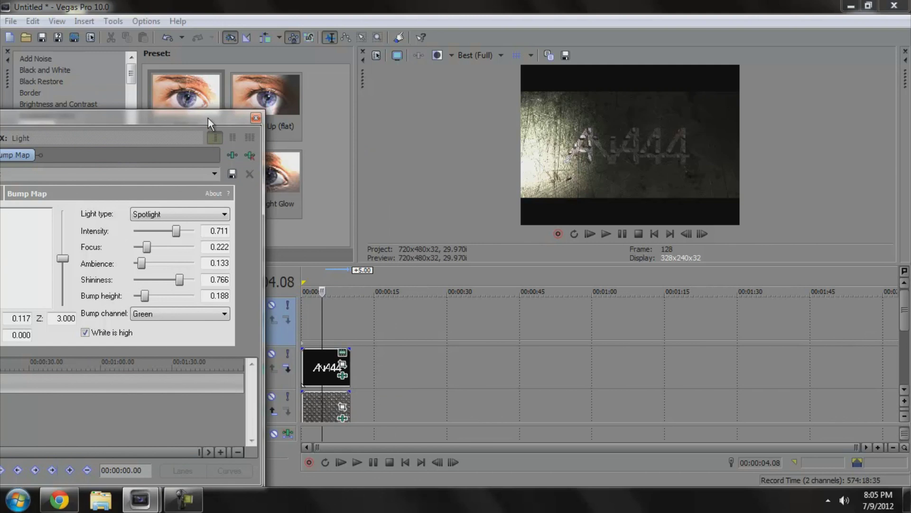
left_click_drag(208, 118, 431, 95)
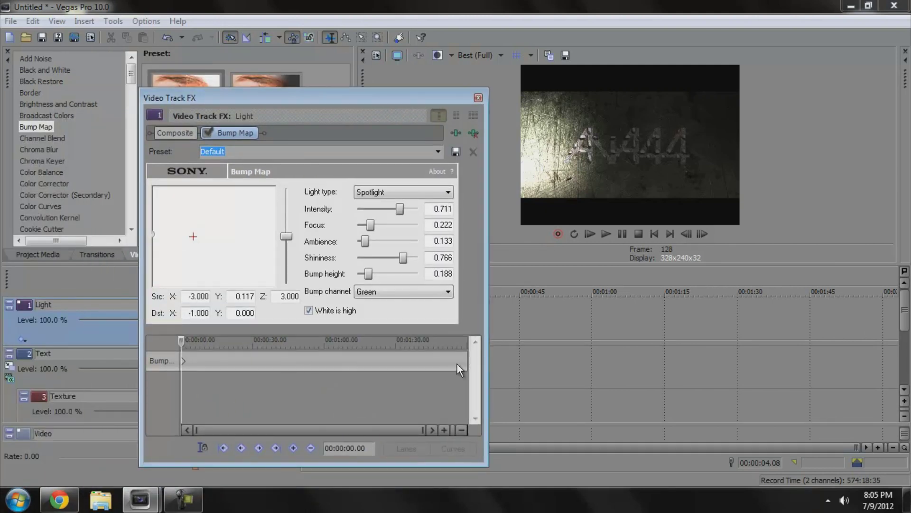
At 00:00:10.00, move the light source to X -0.957, Y 3.000, creating a keyframe
double_click(351, 449)
left_click_drag(370, 448, 346, 448)
type("10.00")
key("Return")
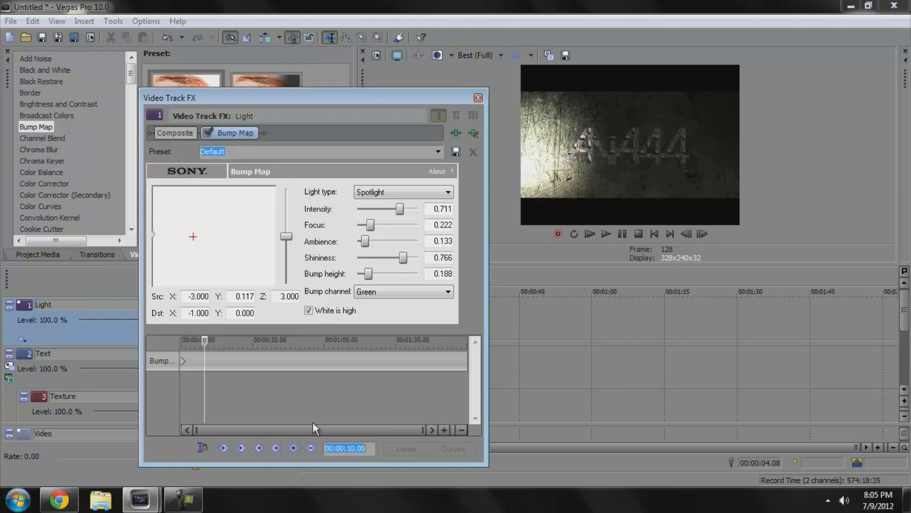
left_click_drag(154, 233, 197, 183)
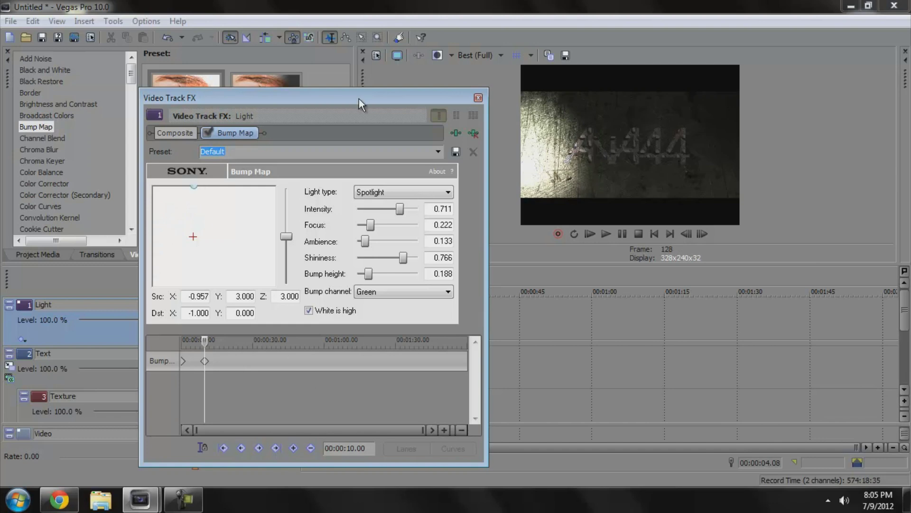
left_click_drag(359, 99, 146, 124)
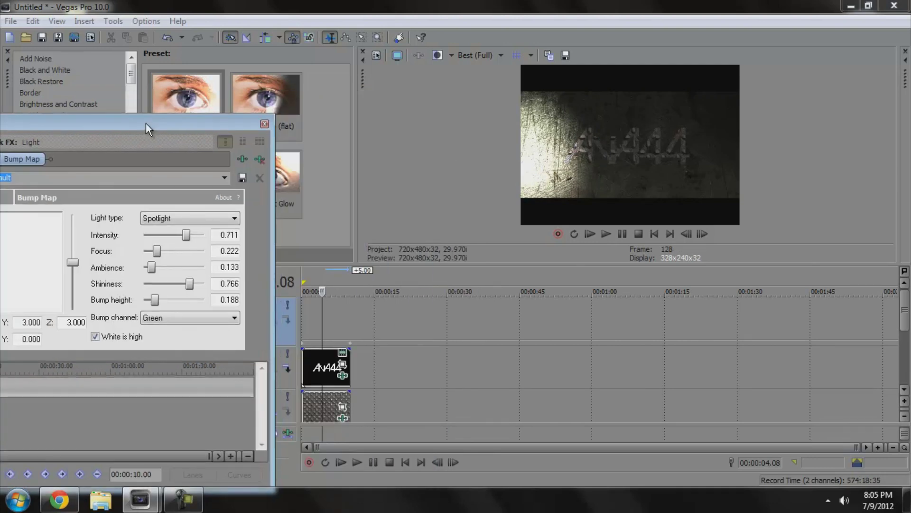
With the cursor at 00:00:09.26, set the spotlight target X to 0
left_click(353, 273)
left_click_drag(203, 123, 413, 85)
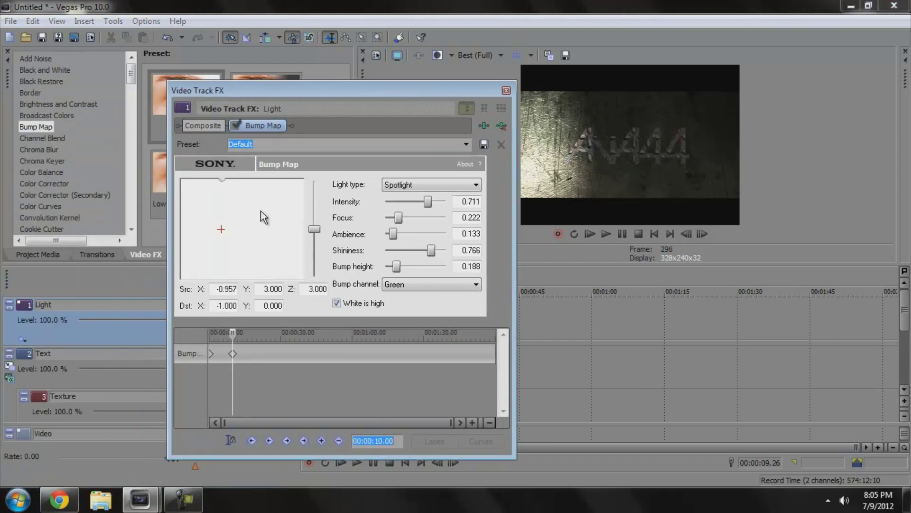
double_click(216, 305)
type("0")
key("Return")
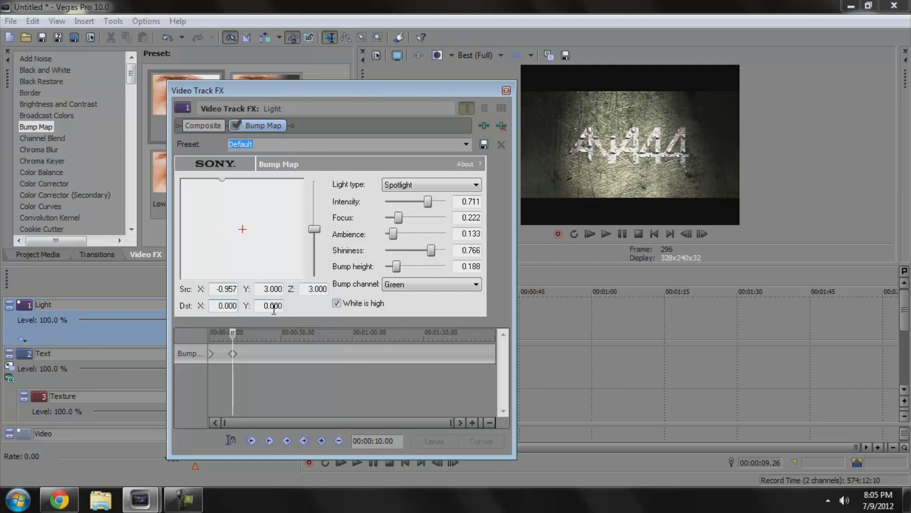
Try spotlight target Y values of -1 and then 1.000
double_click(265, 306)
type("-1")
key("Return")
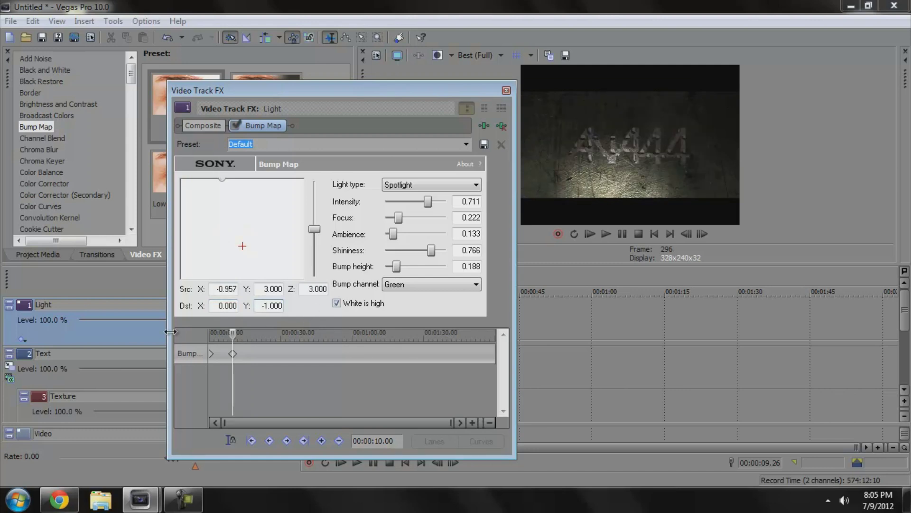
left_click(257, 306)
key("Delete")
key("Return")
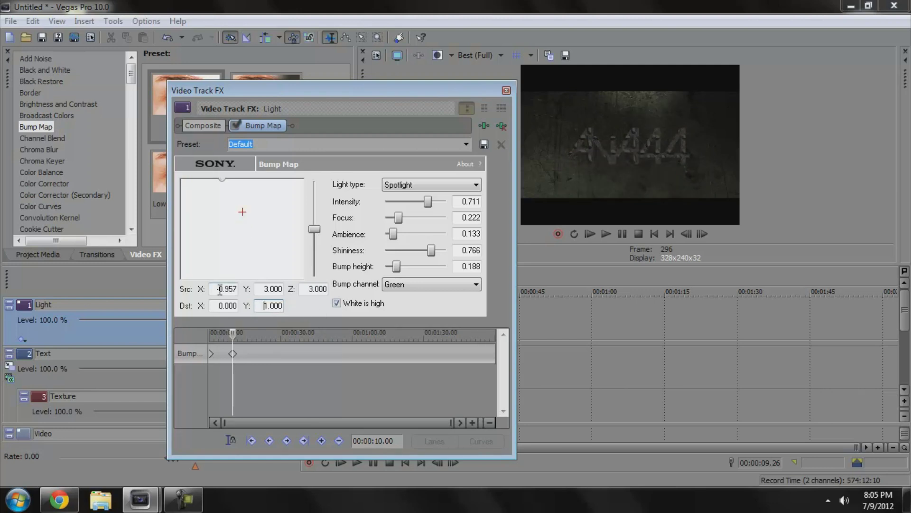
Set the light source X to 0.557 and settle target Y at 0.500
left_click_drag(218, 289, 231, 290)
type(".5")
key("Return")
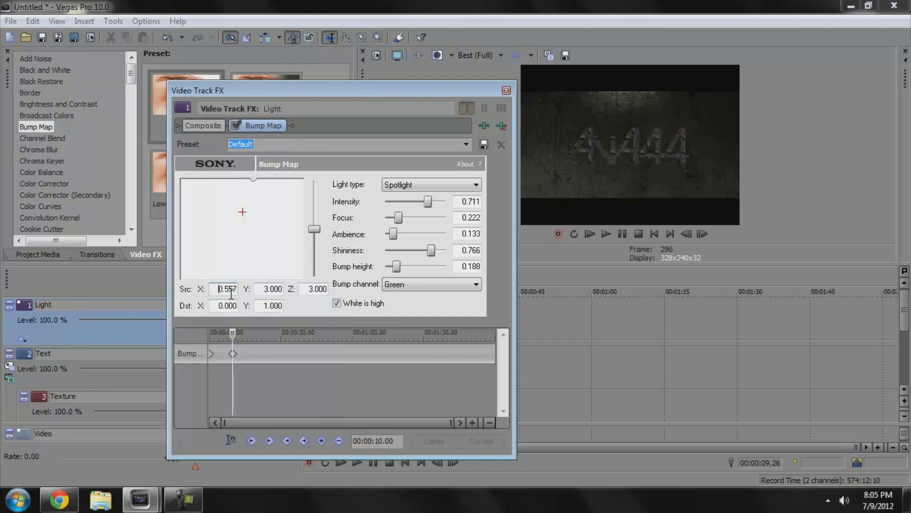
double_click(261, 305)
key("Return")
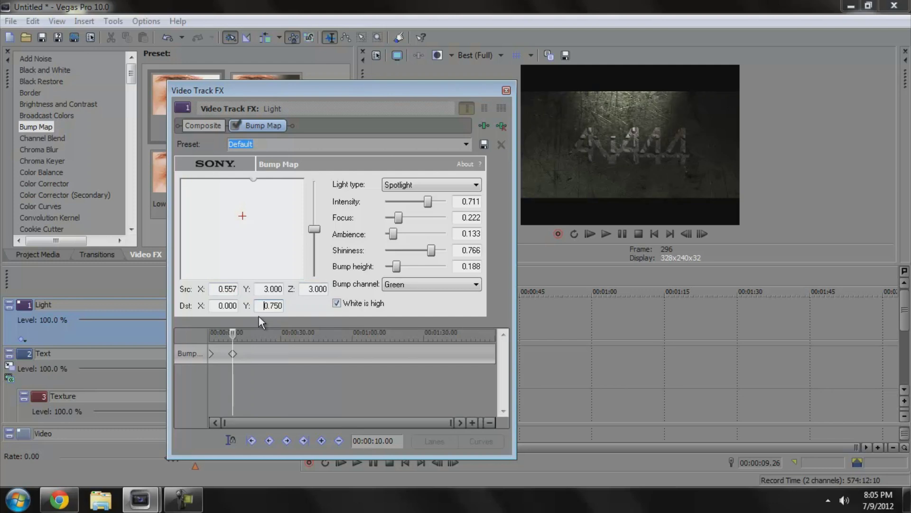
double_click(270, 306)
type(".5")
key("Return")
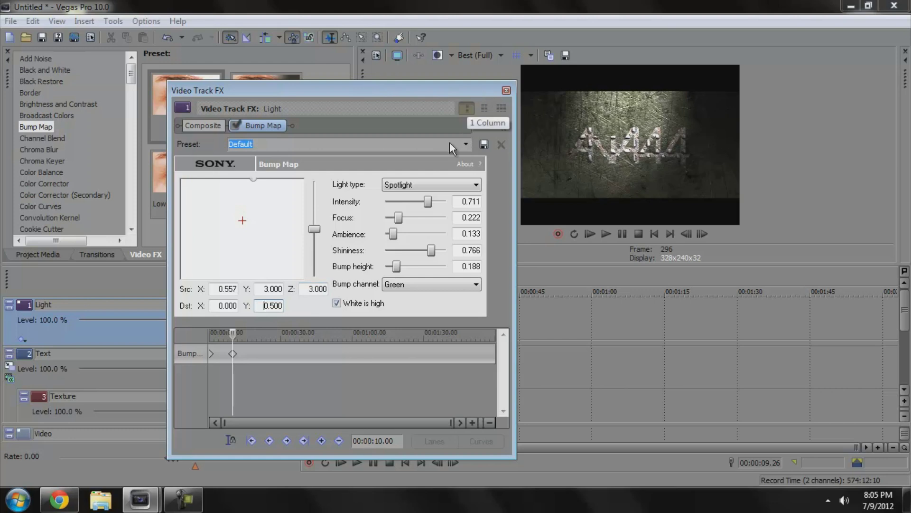
Raise spotlight intensity, set focus to 0.211, and keep target Y 0.500 after trying 0.250
left_click_drag(400, 218, 403, 218)
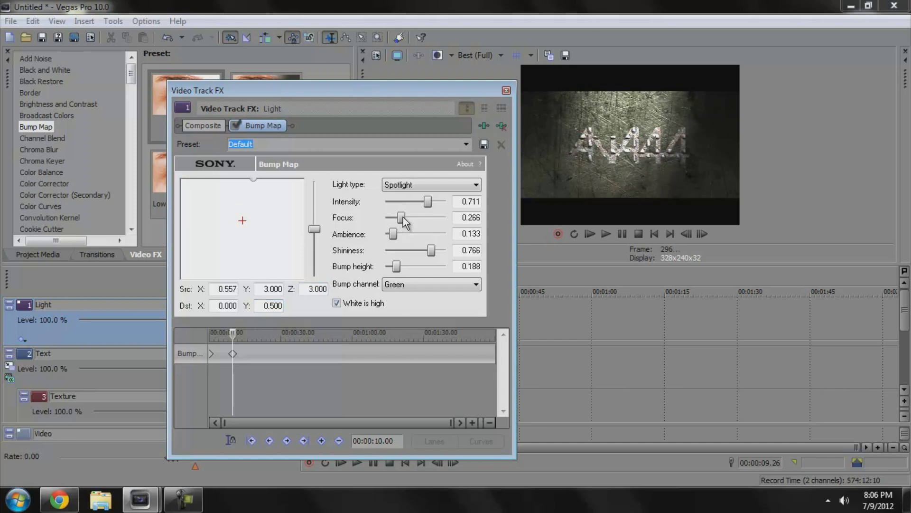
left_click_drag(428, 202, 435, 203)
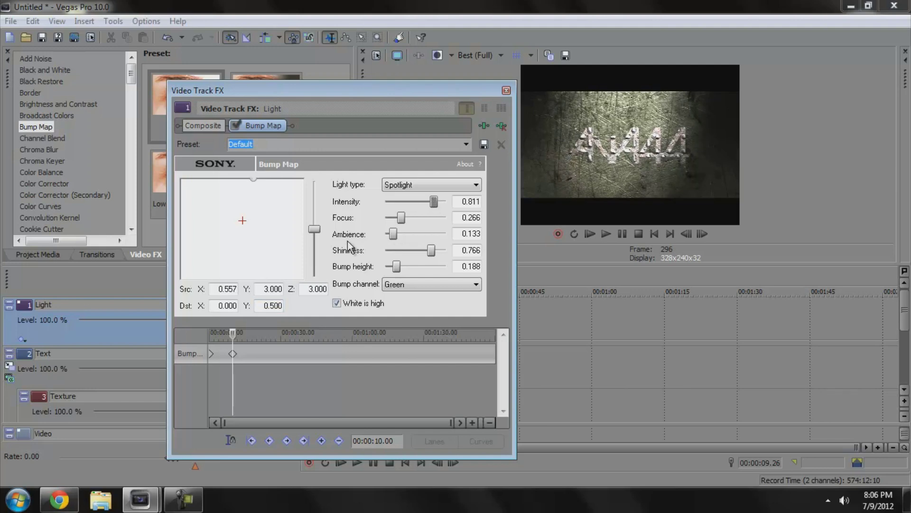
left_click_drag(269, 305, 319, 300)
type("250")
key("Return")
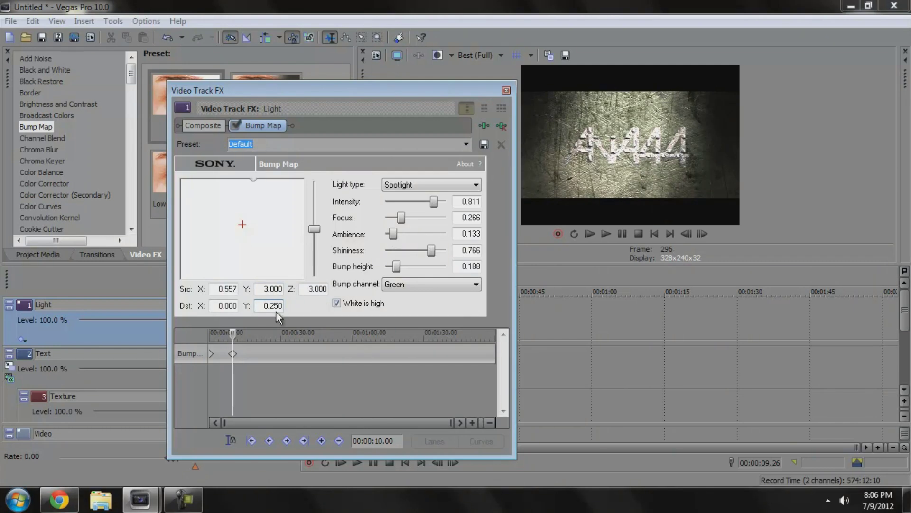
key("ctrl+z")
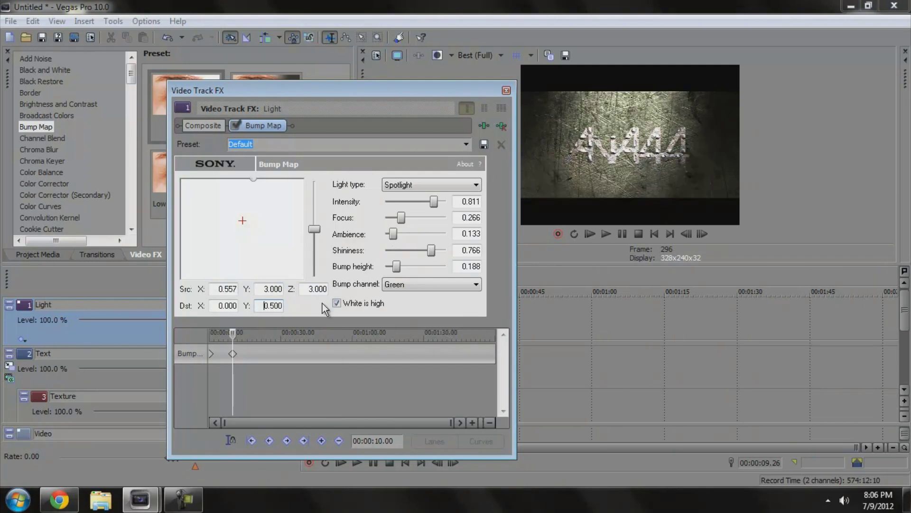
left_click_drag(402, 219, 466, 203)
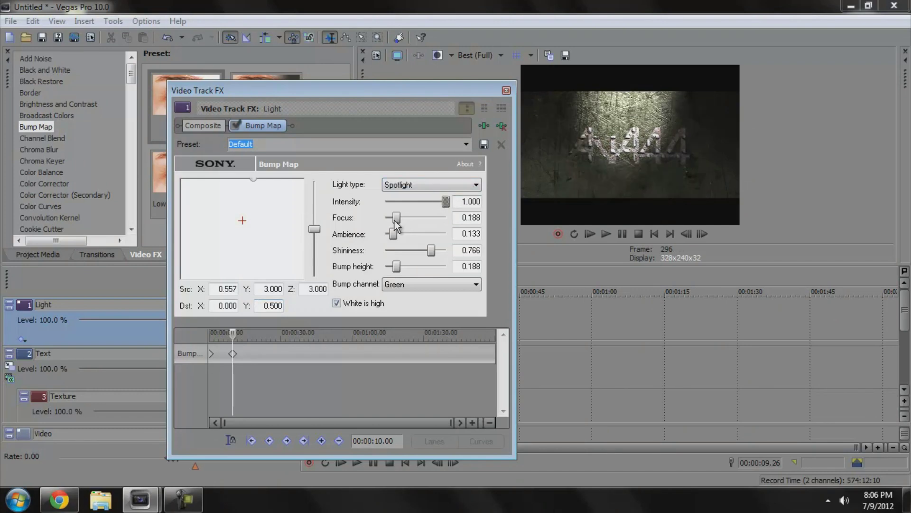
left_click_drag(395, 220, 397, 218)
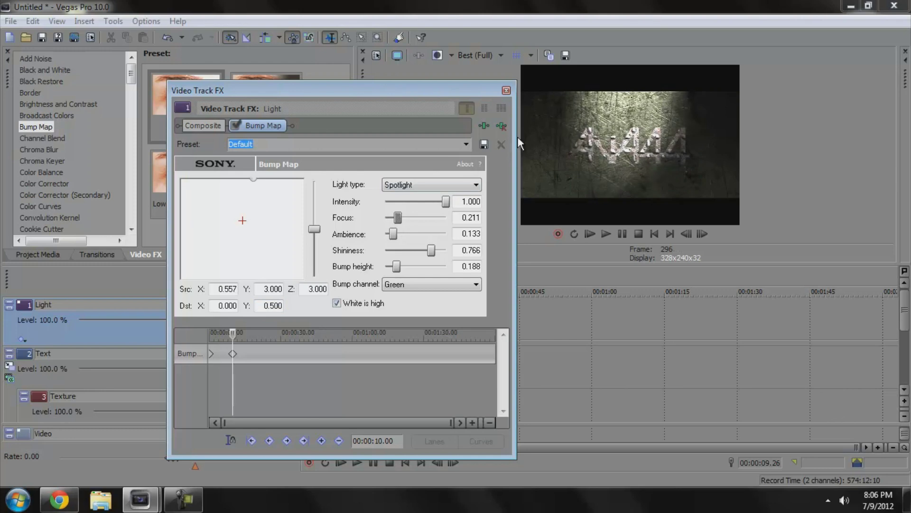
Close the track FX and add Sony Light Rays to the Text event's plug-in chain
left_click(506, 89)
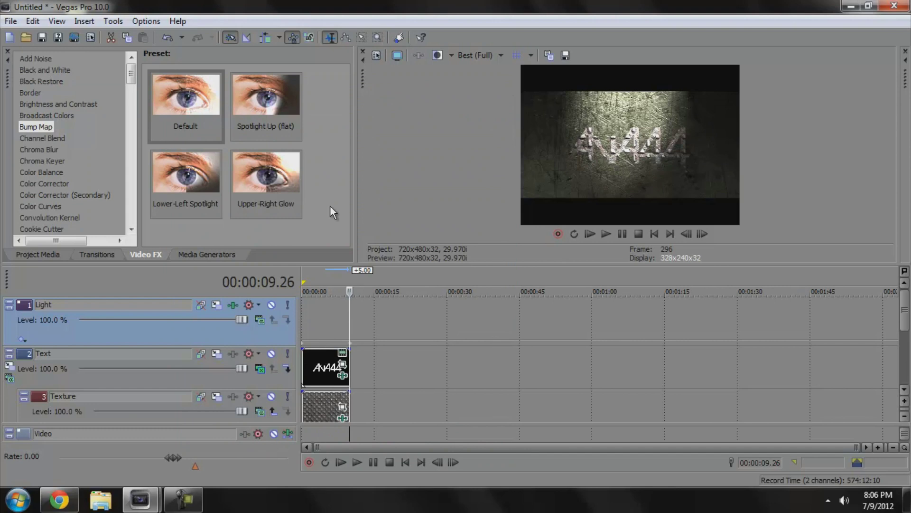
left_click(342, 377)
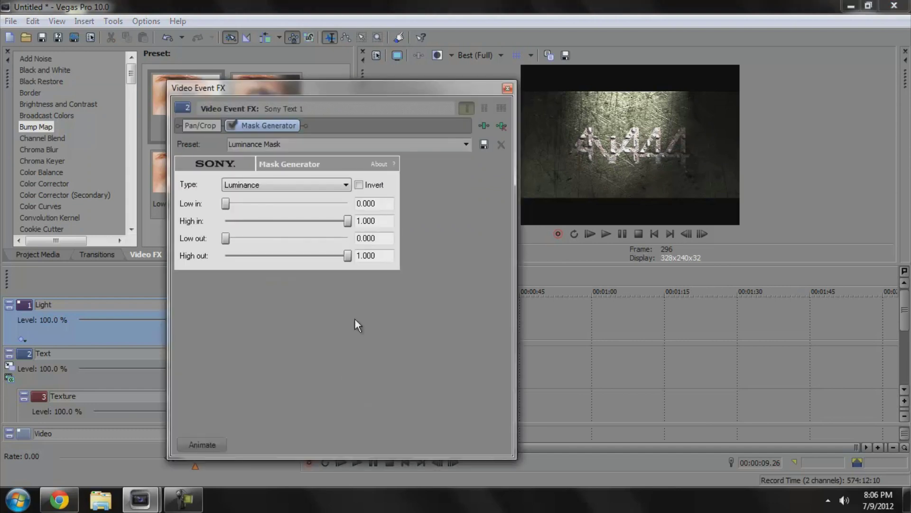
left_click(484, 125)
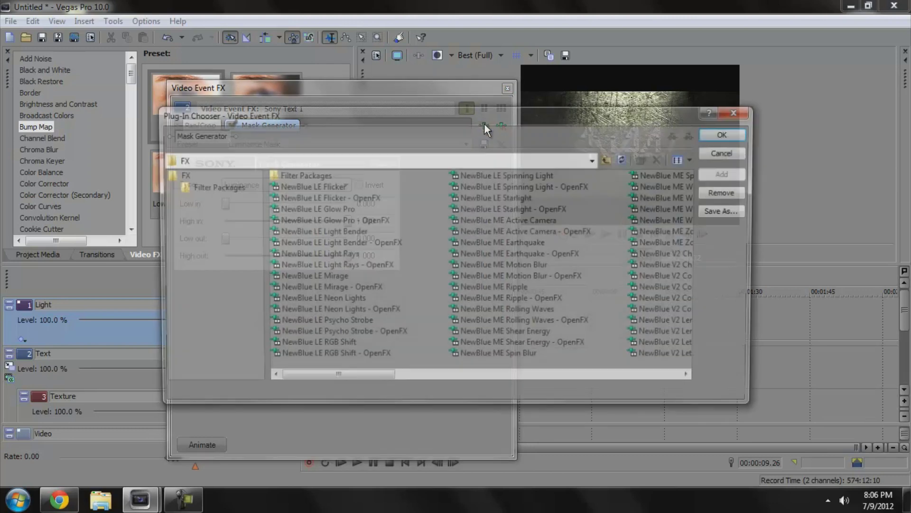
left_click_drag(382, 375, 623, 346)
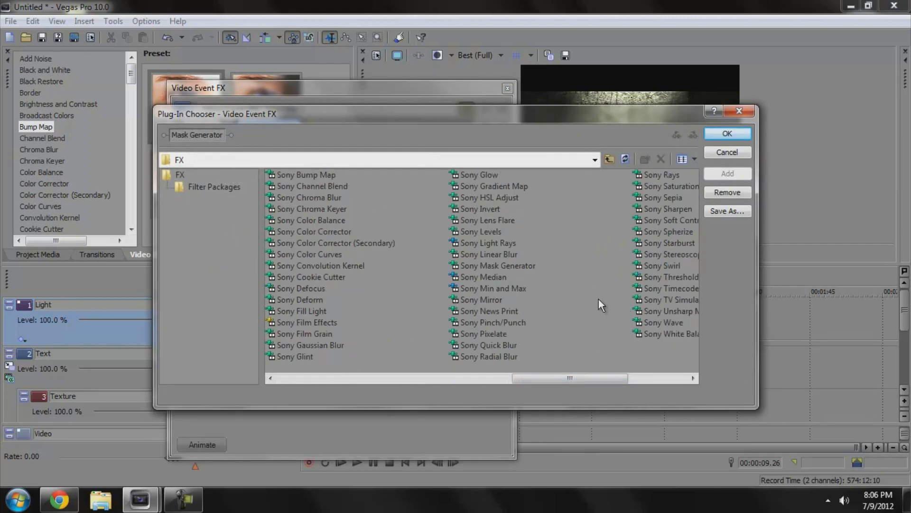
double_click(482, 242)
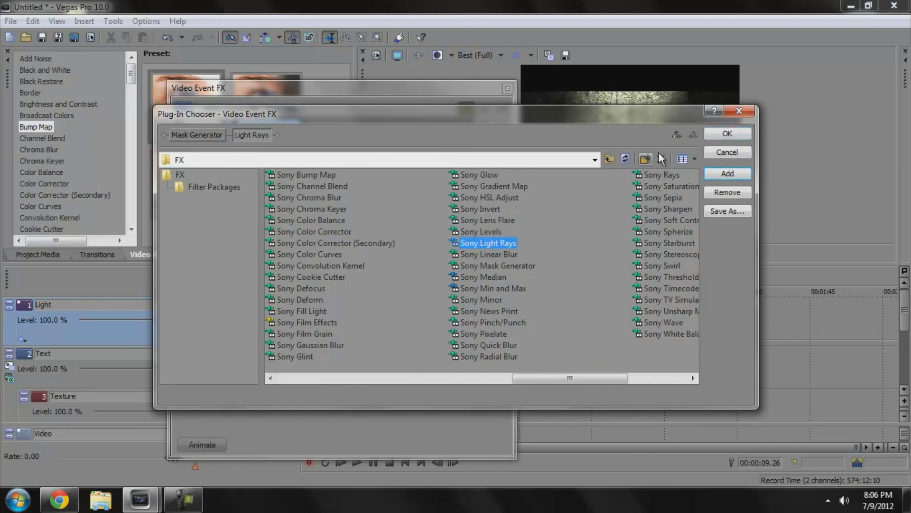
left_click(727, 132)
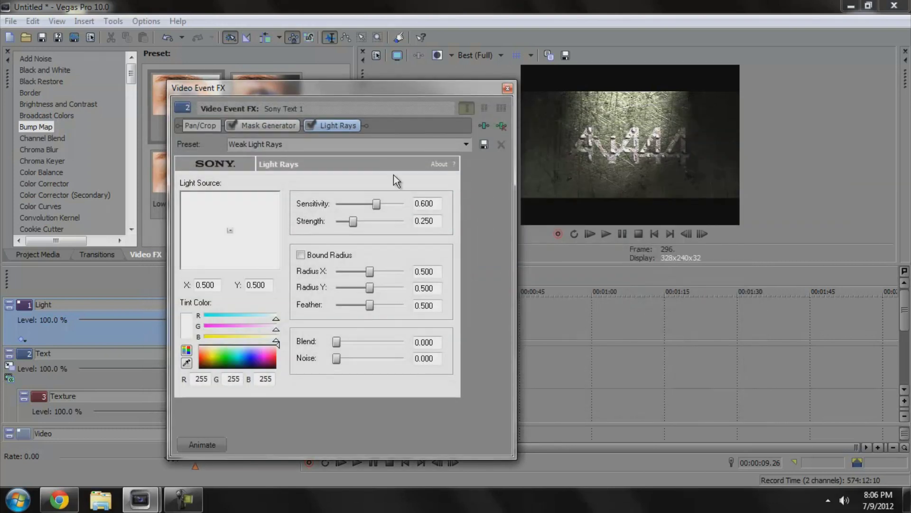
Set the Light Rays tint to black and Blend to 1.000
left_click(187, 363)
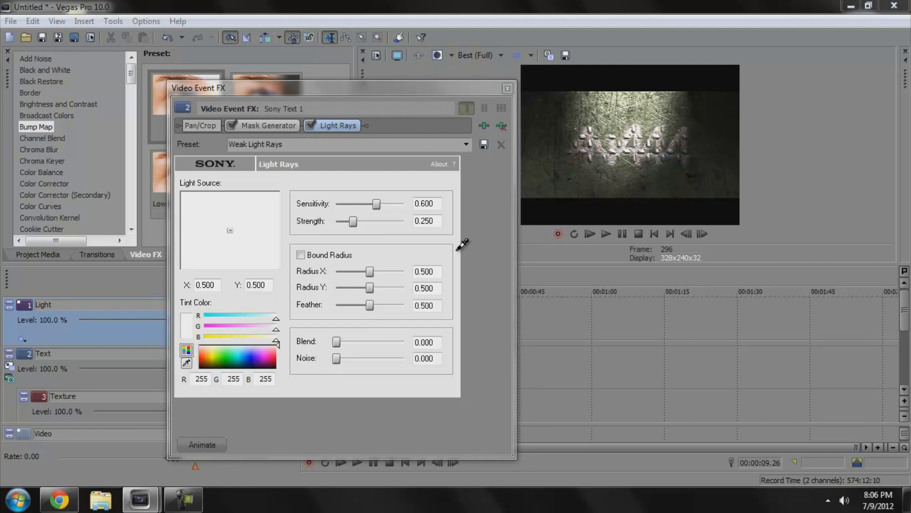
left_click(574, 211)
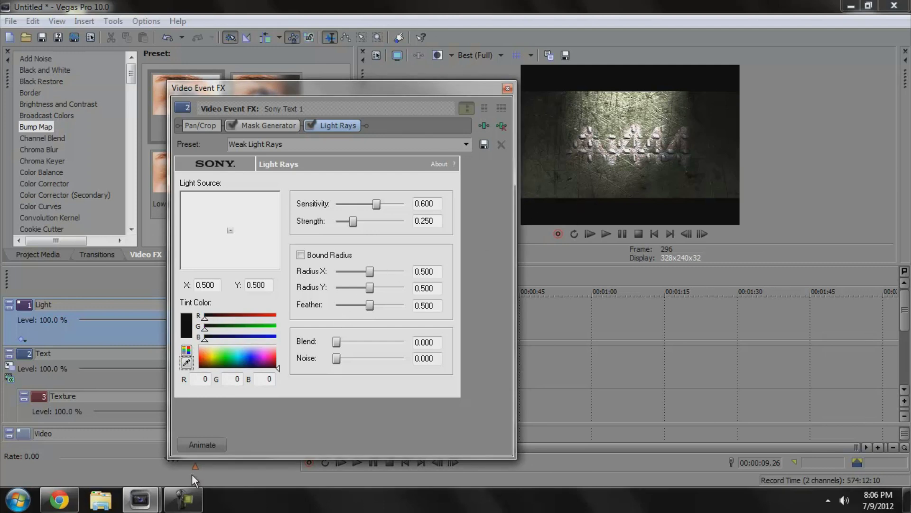
left_click(184, 499)
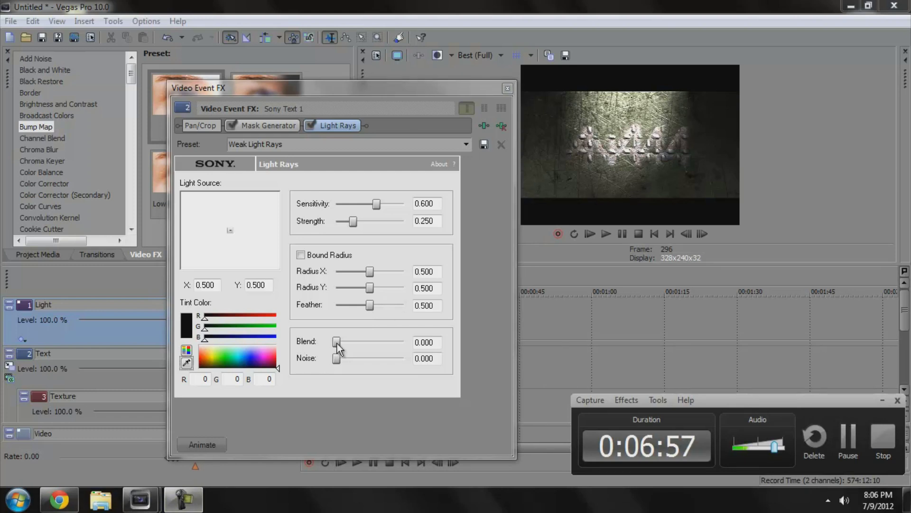
left_click_drag(337, 341, 372, 341)
key("End")
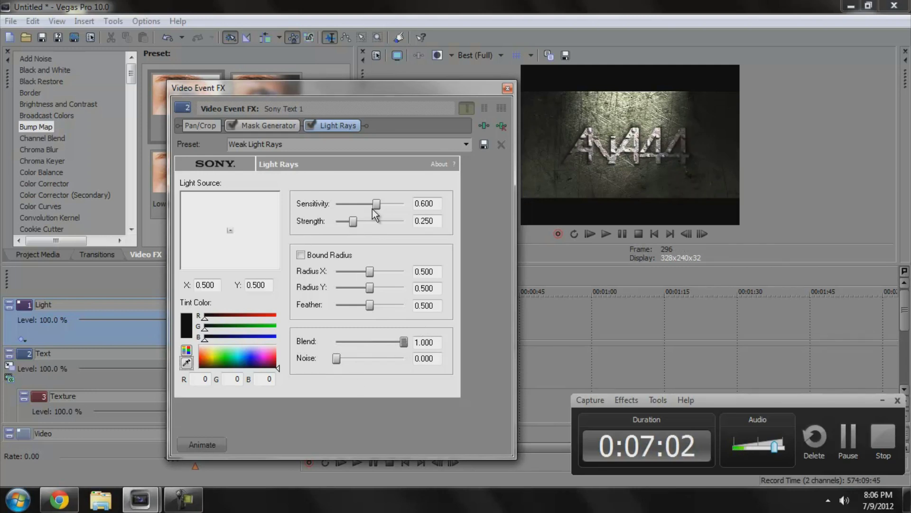
Set Sensitivity 0, move the light source to the left edge, and Strength about 0.831
left_click_drag(373, 209, 332, 199)
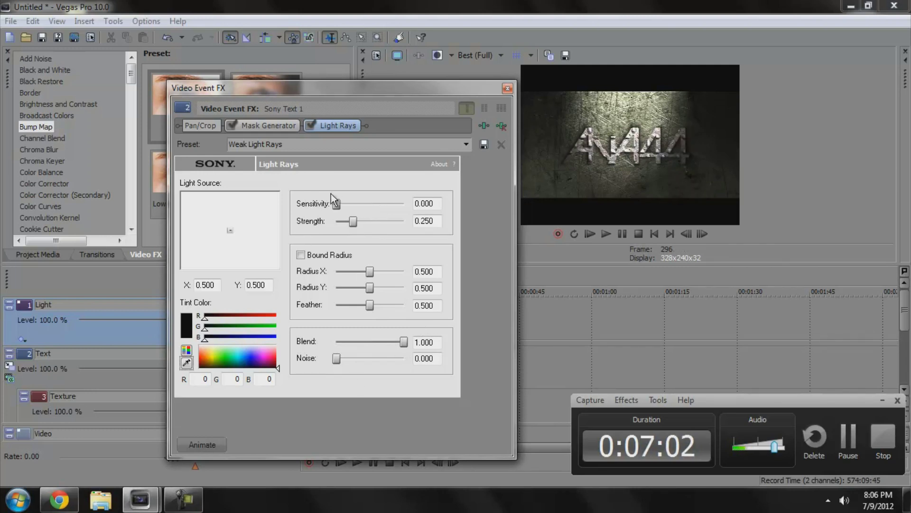
left_click(353, 226)
key("End")
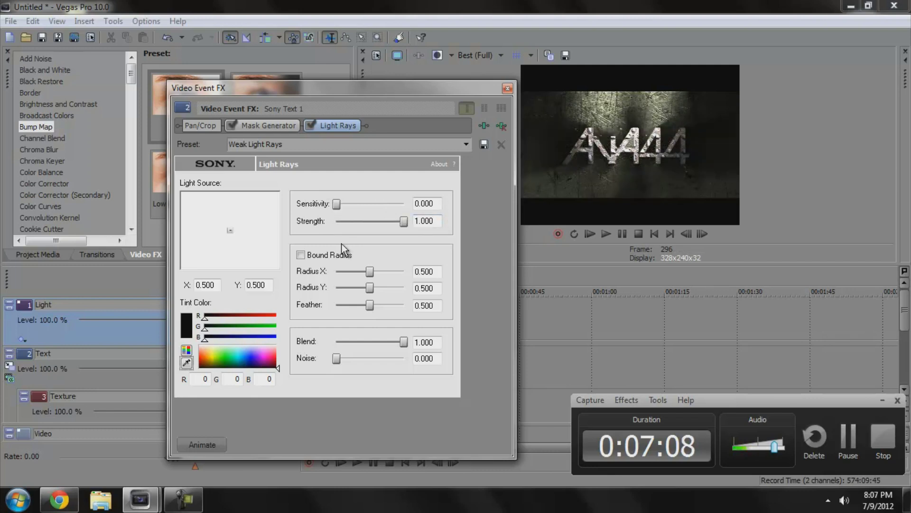
left_click_drag(229, 230, 181, 229)
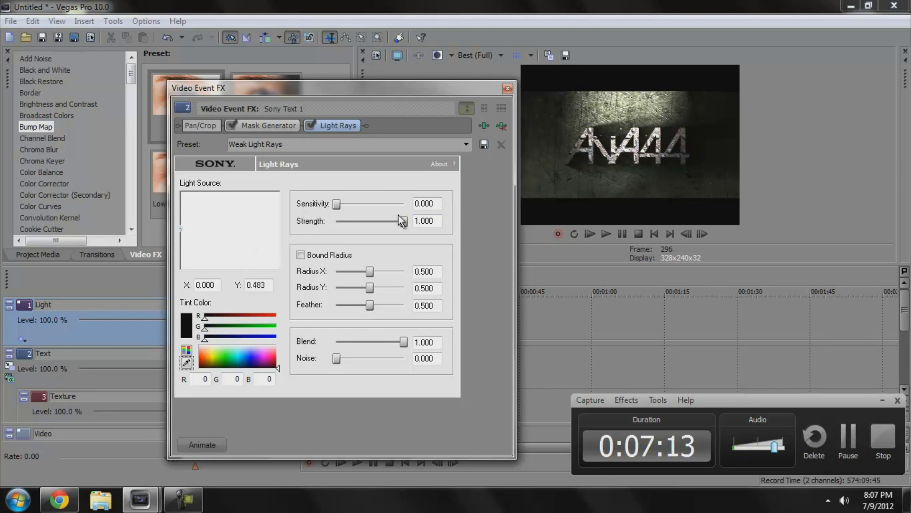
left_click_drag(401, 221, 391, 222)
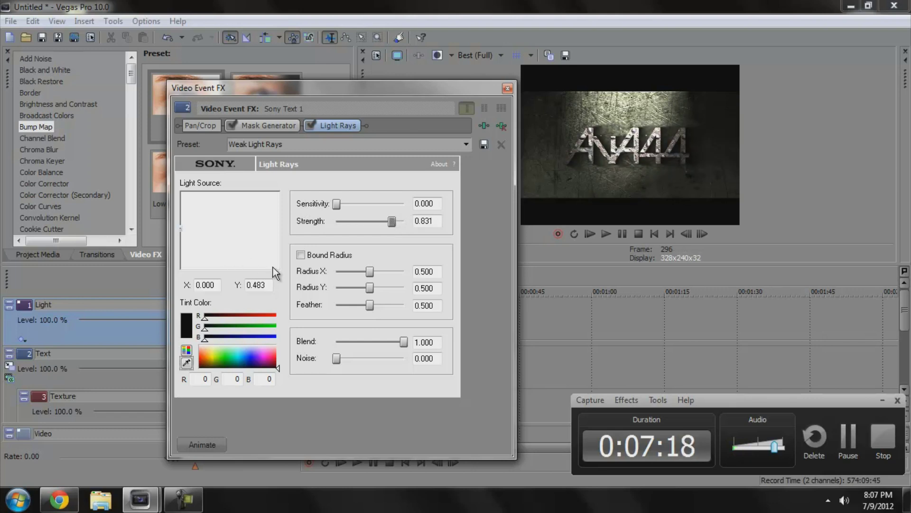
left_click(201, 445)
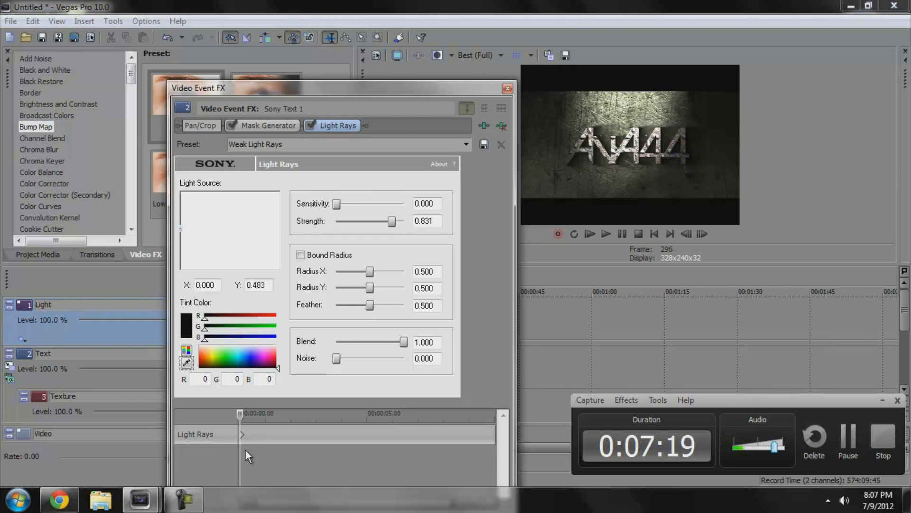
On the Light Rays keyframe lane's start, raise Strength to 0.970
left_click(243, 436)
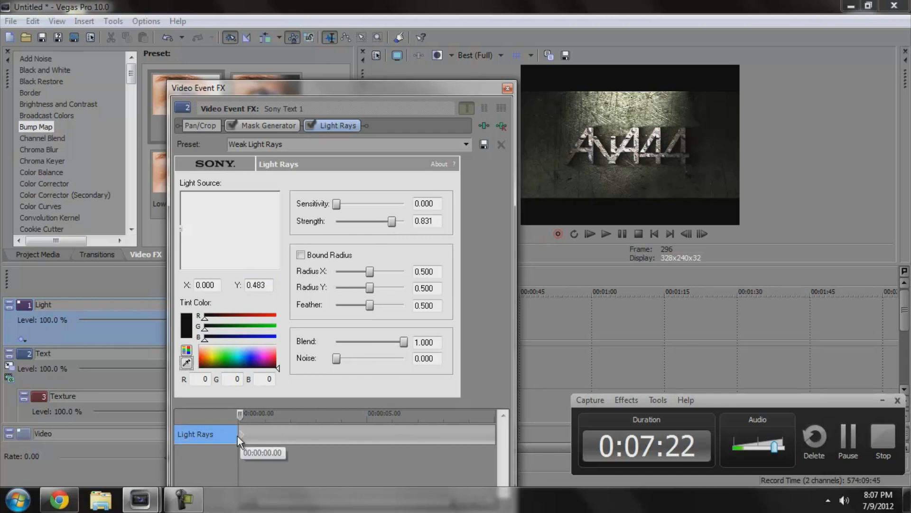
left_click_drag(430, 85, 298, 141)
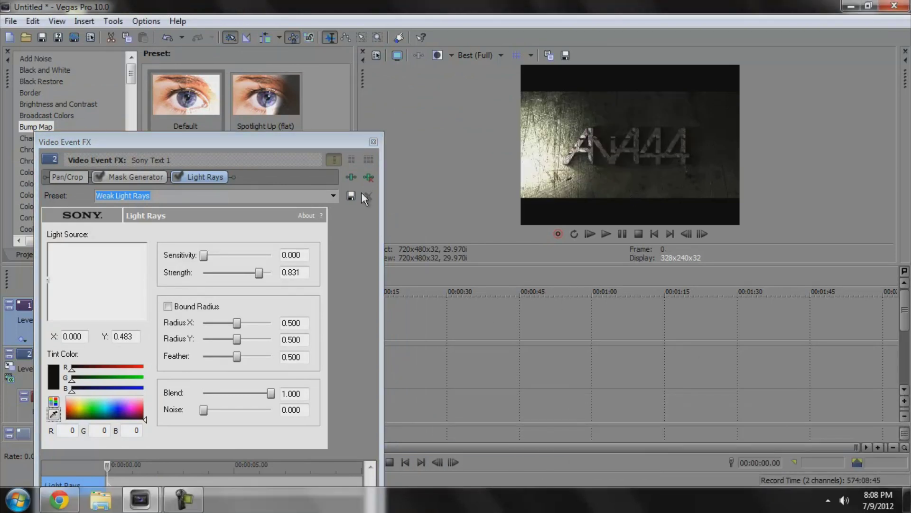
left_click_drag(261, 272, 266, 275)
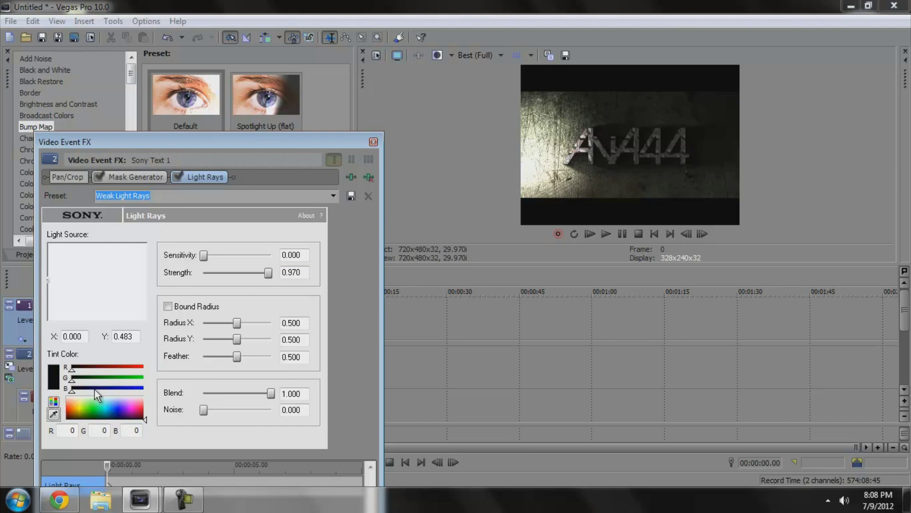
At the text event's end, move the light source to top centre, X 0.50, Y 0
left_click_drag(320, 141, 194, 130)
left_click(353, 275)
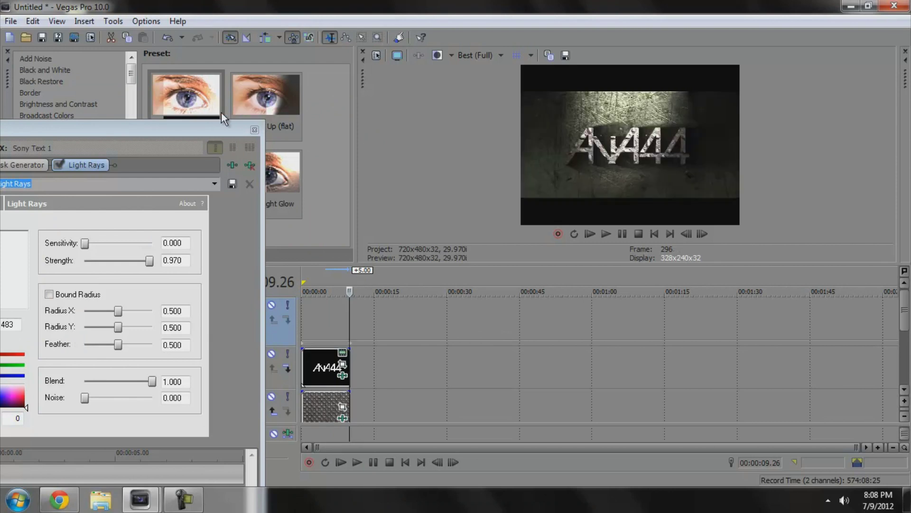
left_click_drag(212, 129, 389, 93)
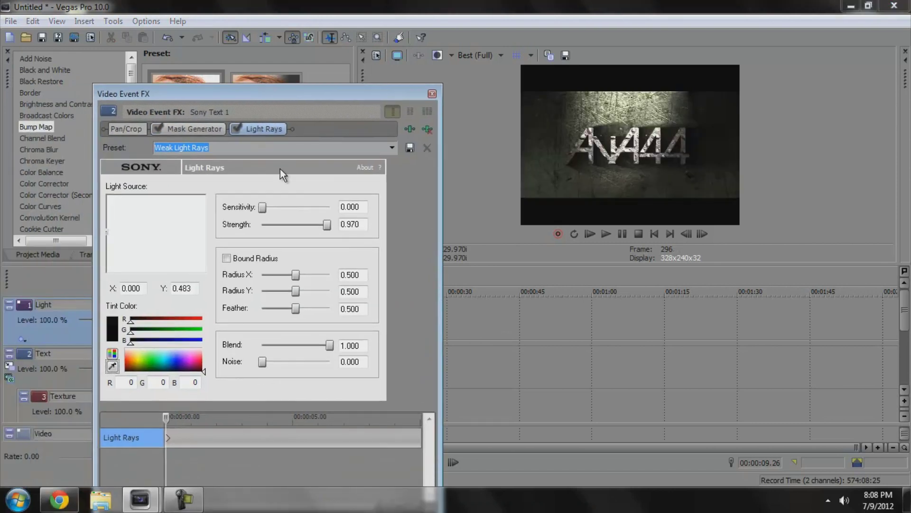
left_click_drag(166, 418, 448, 386)
left_click_drag(106, 231, 165, 185)
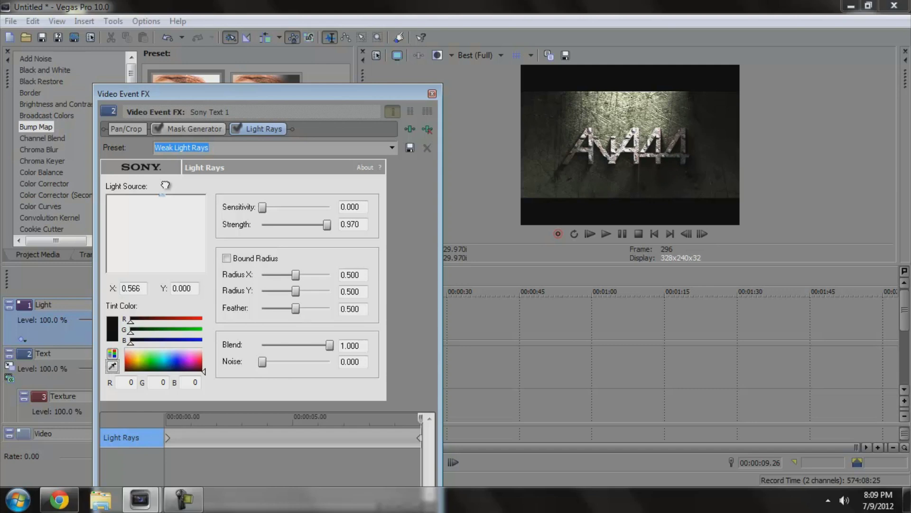
double_click(136, 288)
type("0.50")
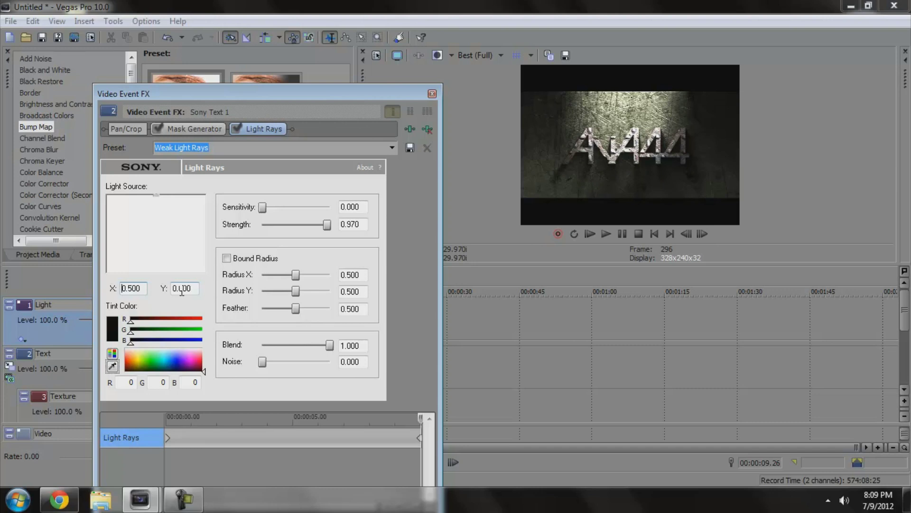
double_click(182, 288)
type("0")
left_click(182, 498)
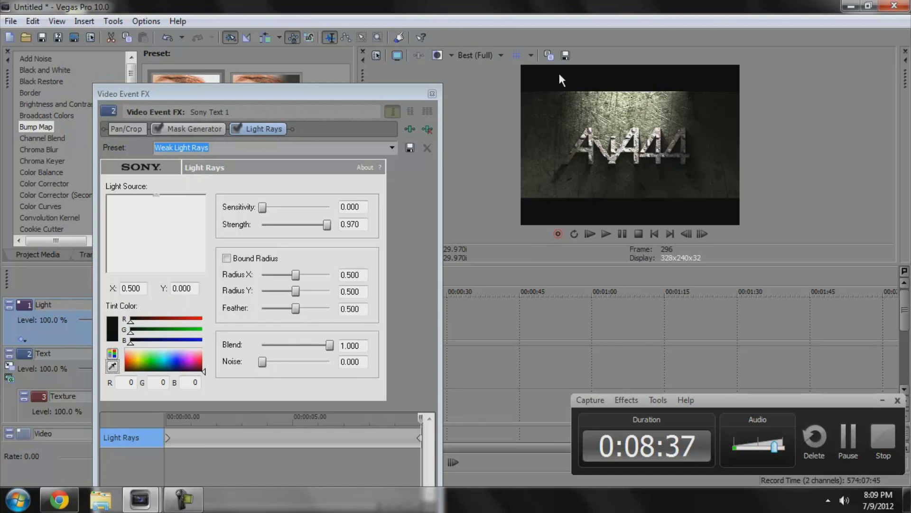
Close the effect settings and play the project to preview the animated title
left_click(432, 94)
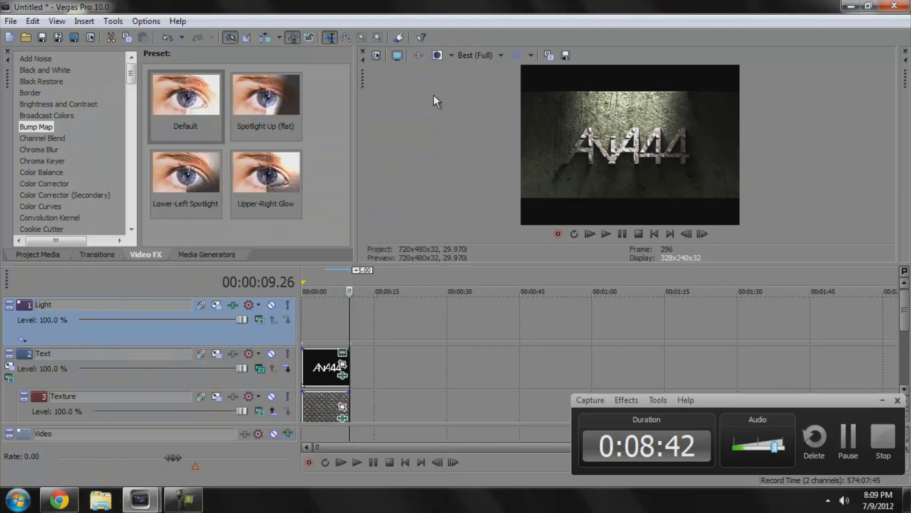
left_click(341, 458)
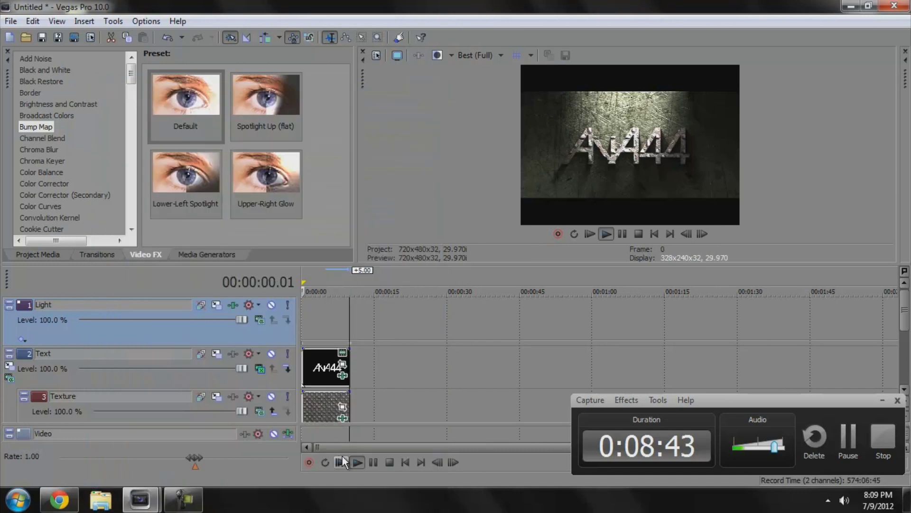
left_click(372, 461)
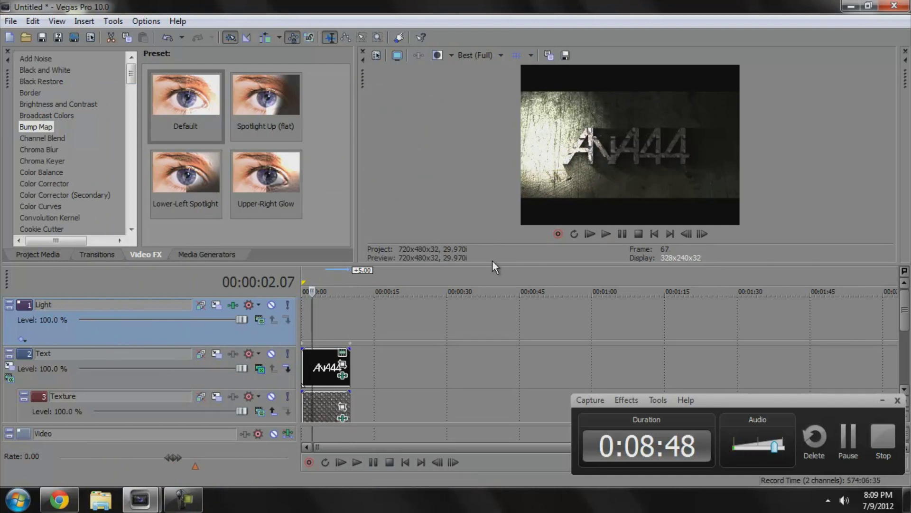
left_click_drag(492, 264, 499, 423)
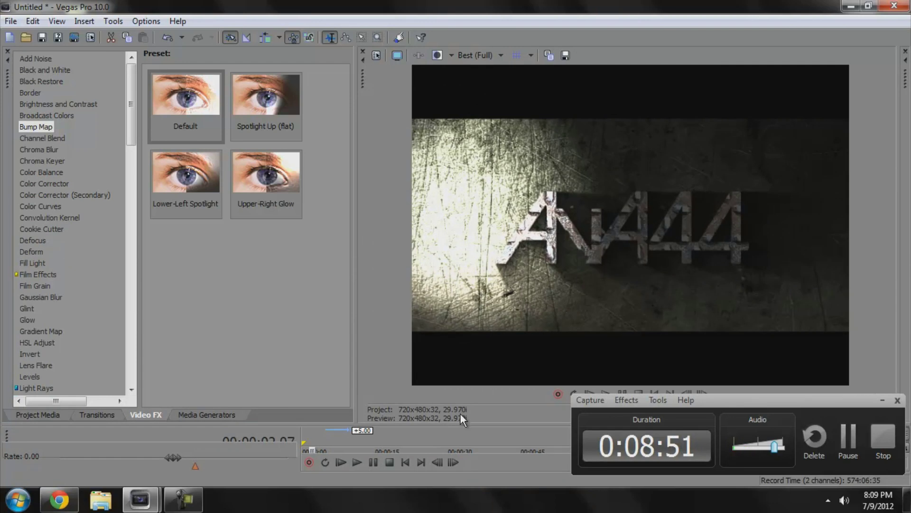
left_click_drag(460, 422, 468, 270)
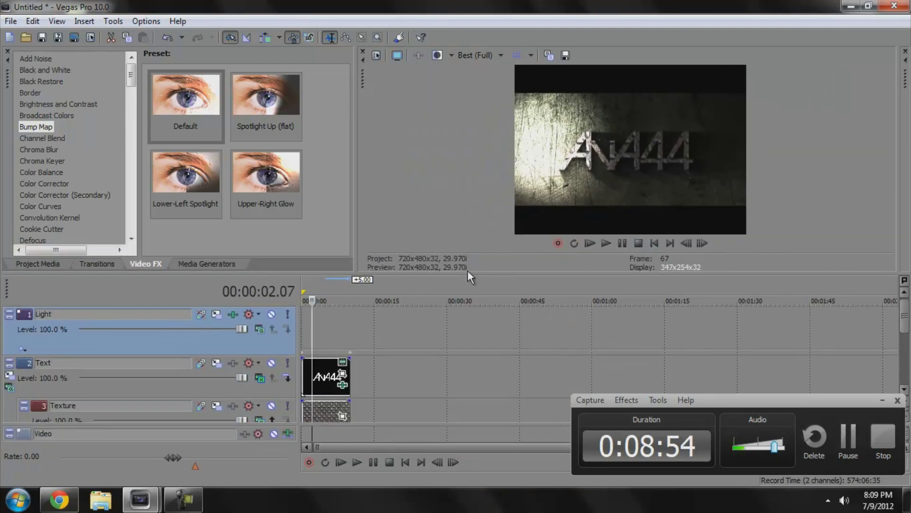
Switch preview quality to Preview (Full), replay, and enlarge the timeline to show all tracks
left_click(470, 56)
left_click(582, 96)
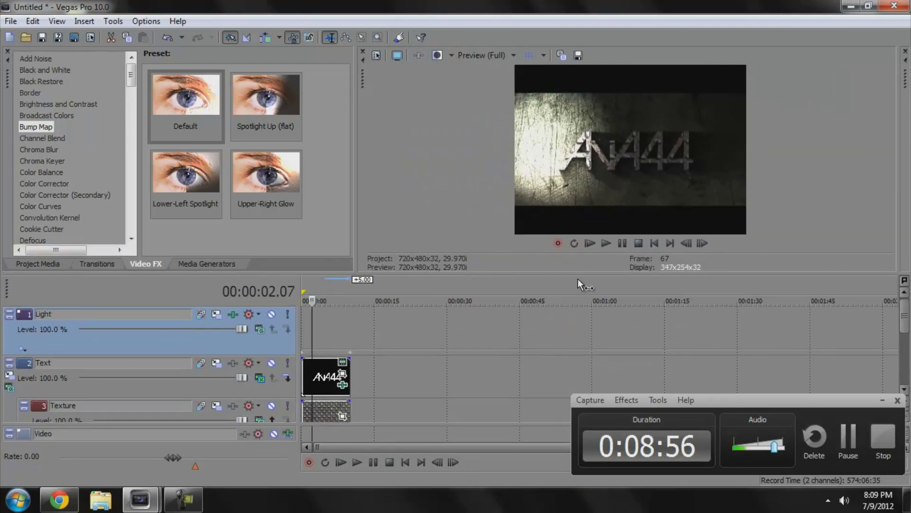
left_click_drag(578, 280, 594, 392)
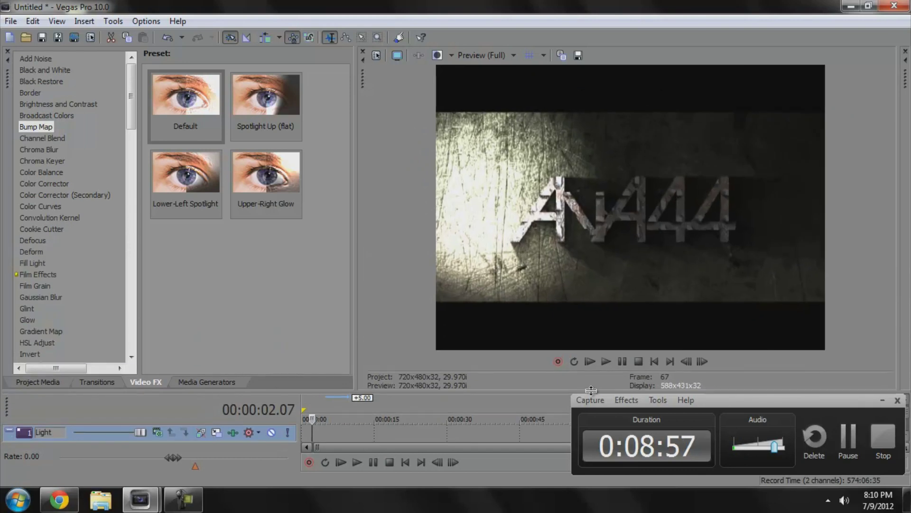
left_click(611, 363)
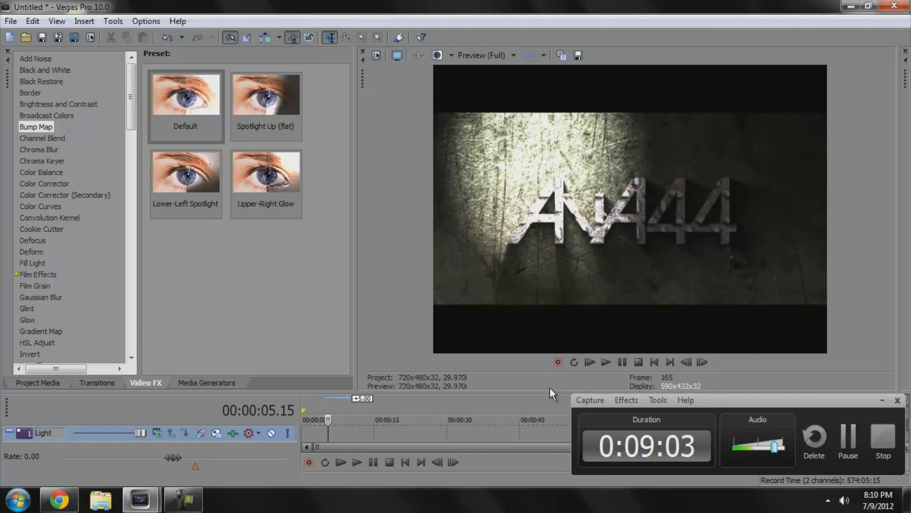
left_click_drag(550, 390, 564, 269)
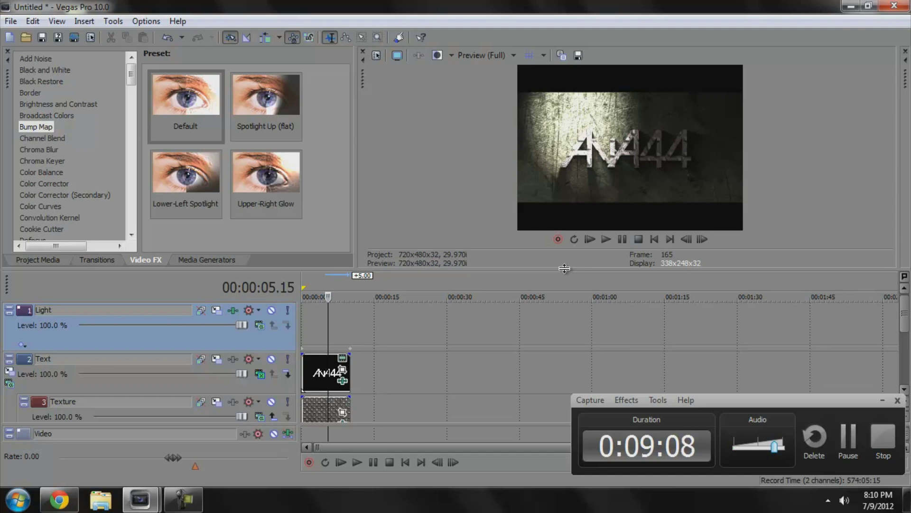
Add Sony Bump Map to the text clip's effect chain
left_click(342, 381)
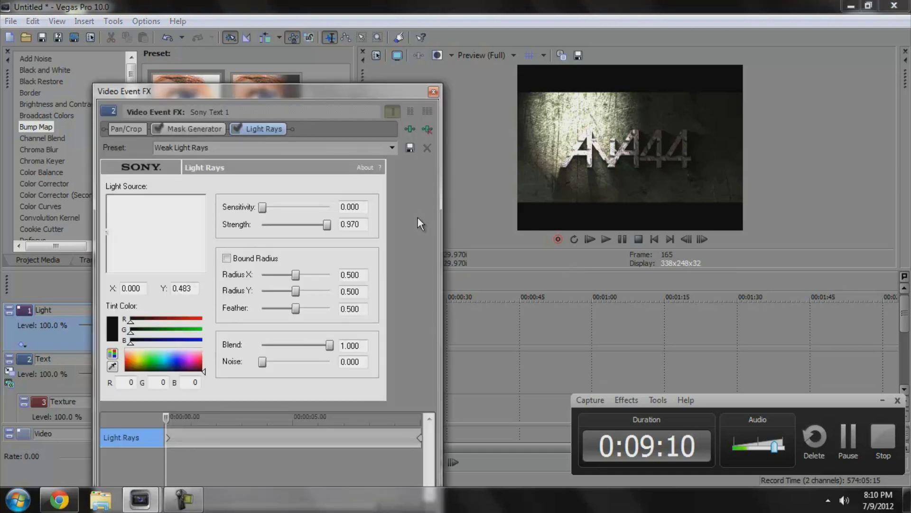
left_click(407, 128)
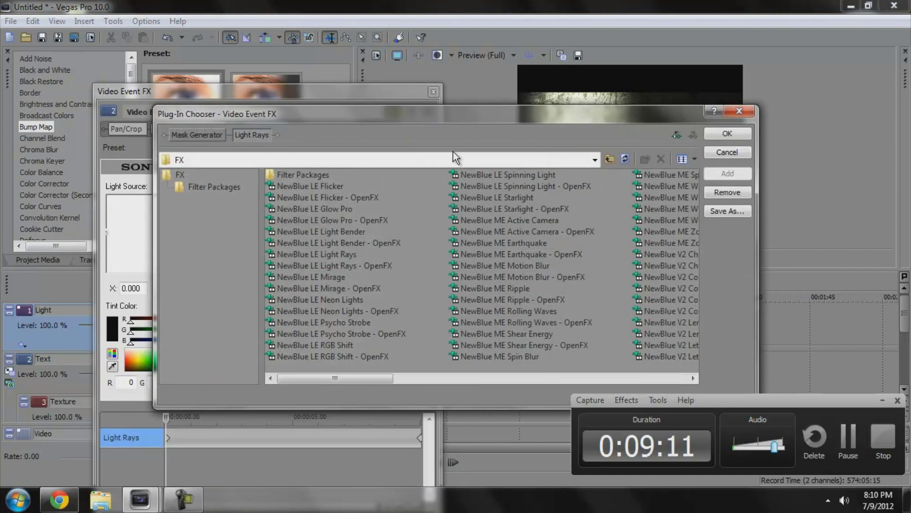
scroll(363, 369, "right", 5)
scroll(480, 359, "right", 1)
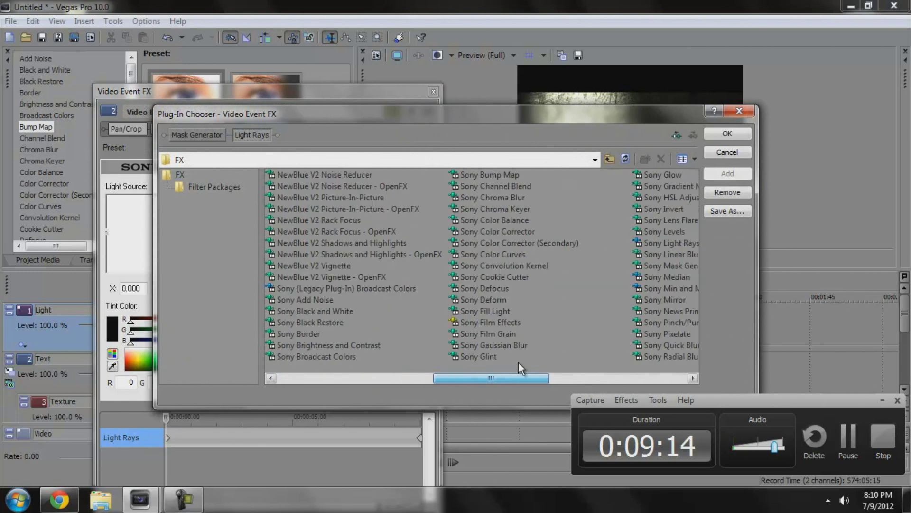
double_click(491, 174)
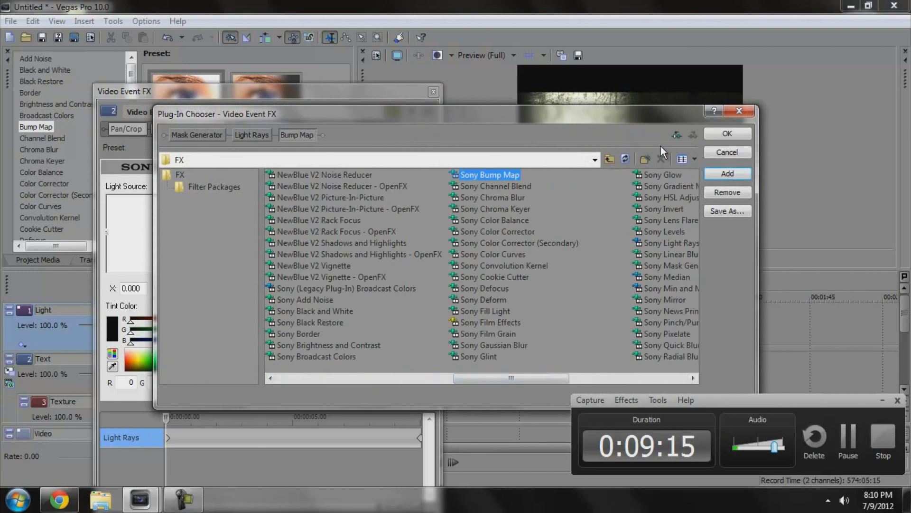
left_click(715, 138)
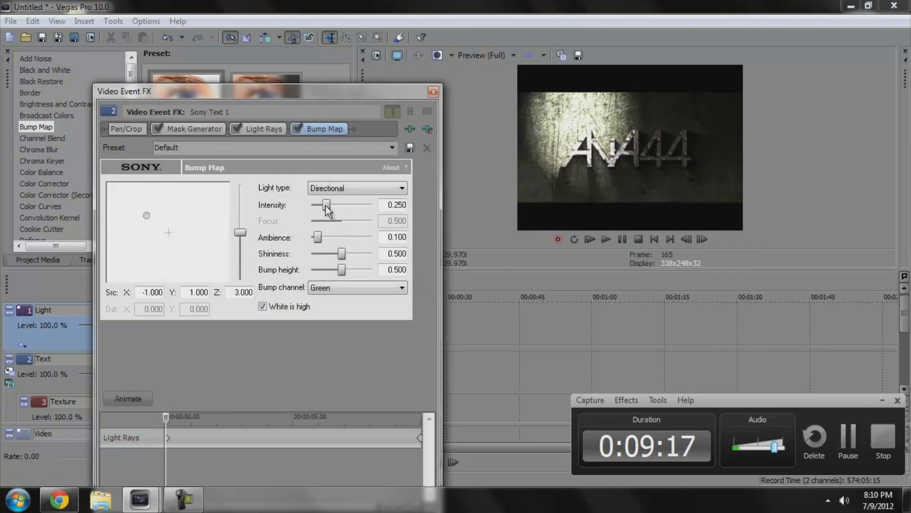
Test the Bump Map intensity, then remove Bump Map and close the settings
left_click_drag(326, 204, 298, 201)
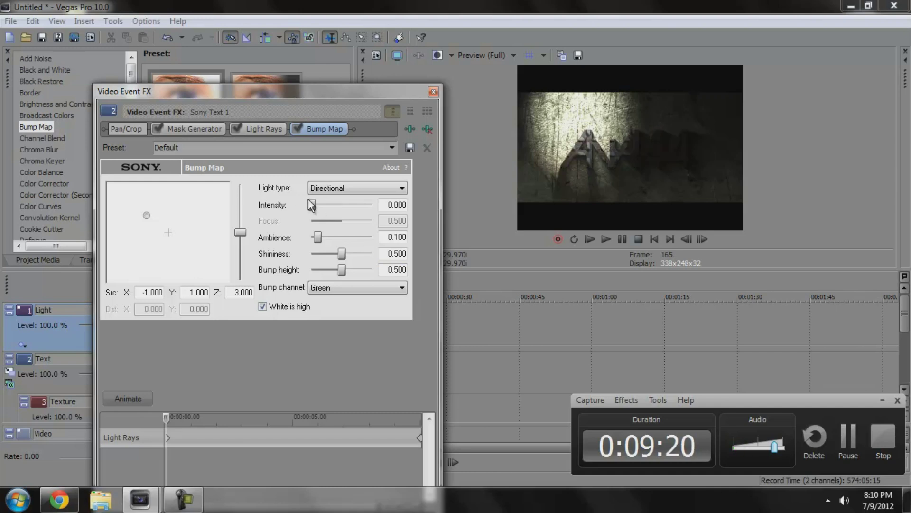
left_click_drag(309, 200, 318, 205)
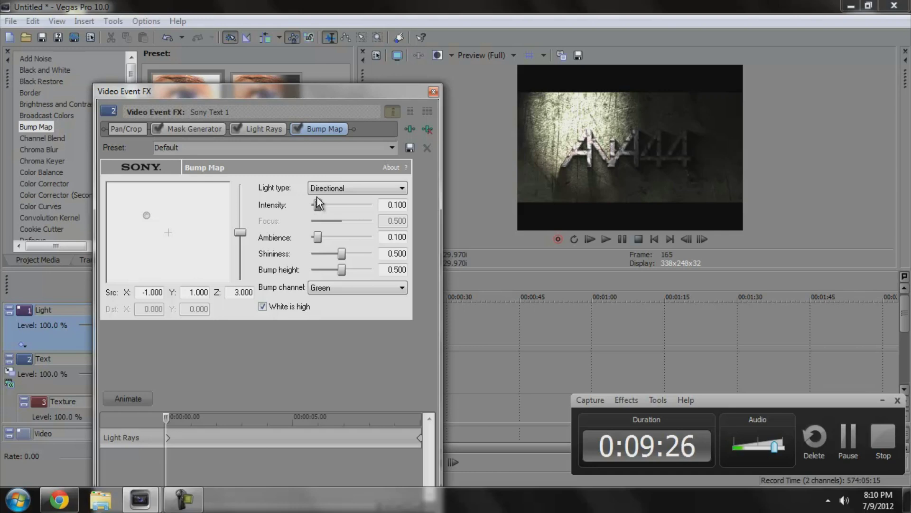
left_click(426, 128)
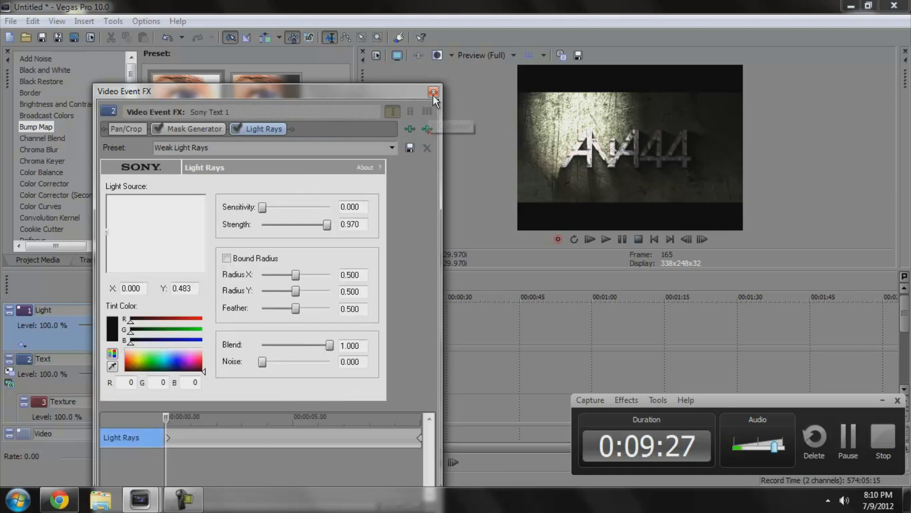
left_click(434, 92)
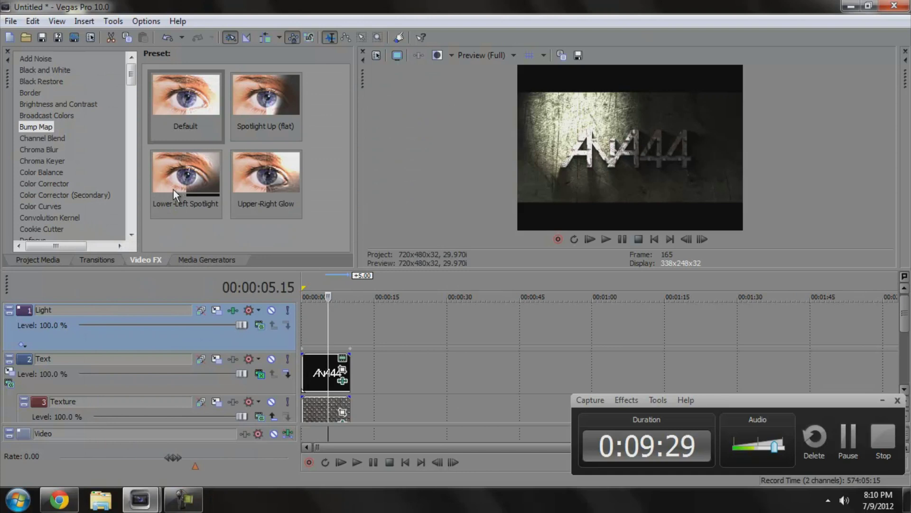
Insert a new top video track and name it Shake
left_click(84, 21)
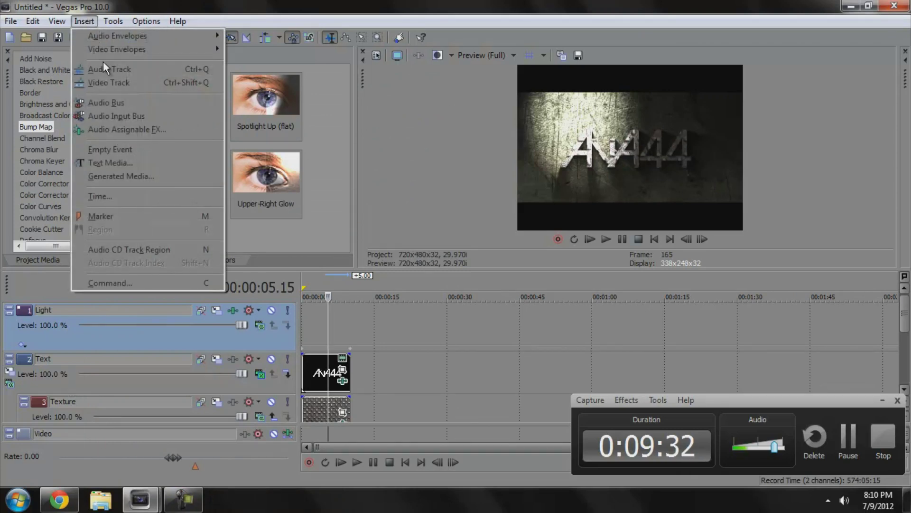
left_click(104, 83)
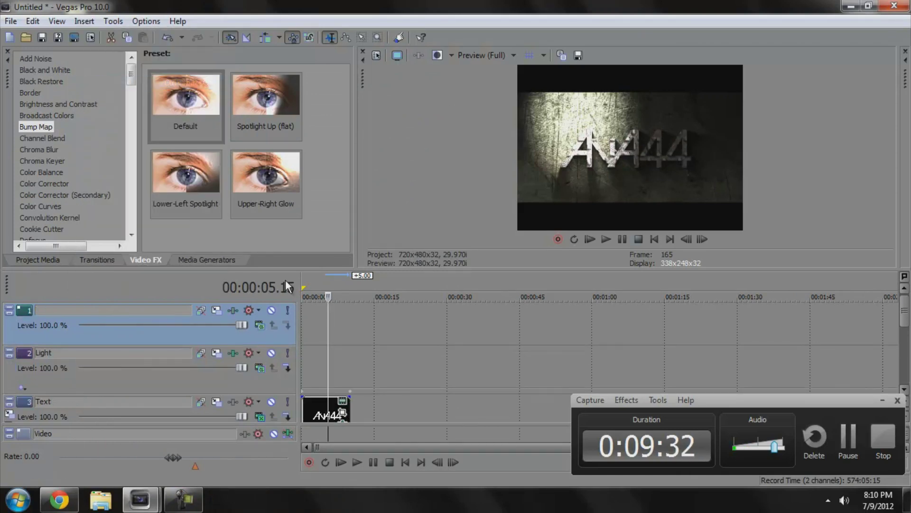
double_click(161, 309)
type("Shake")
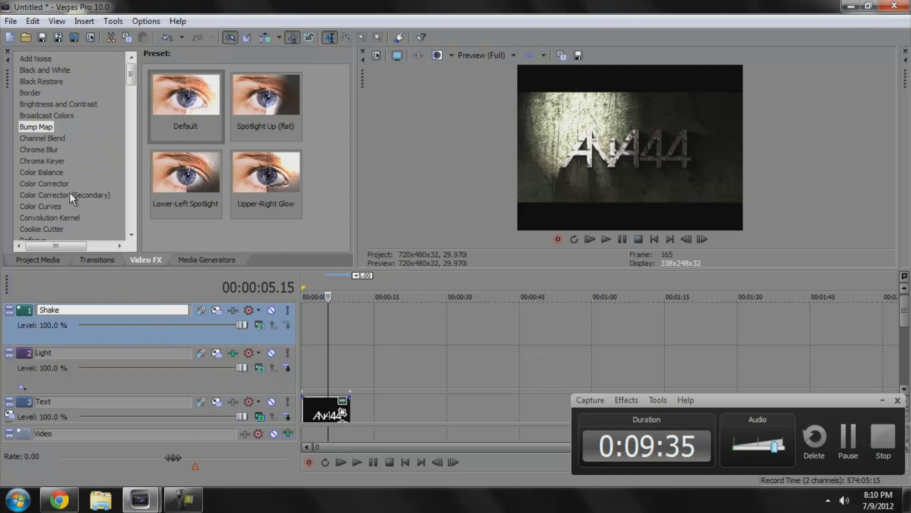
Apply the NewBlue ME Active Camera Hand Held preset to the Shake track and play it back
left_click_drag(133, 75, 125, 145)
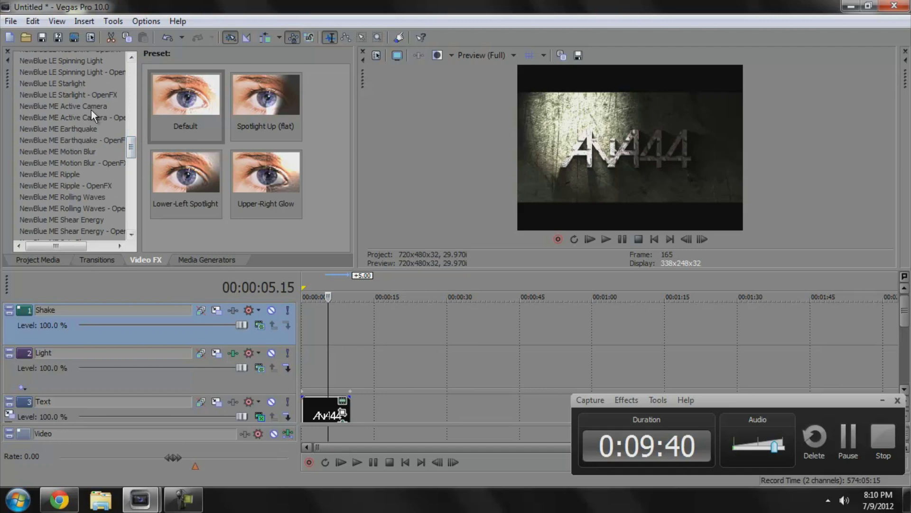
left_click(90, 106)
left_click_drag(266, 105, 324, 333)
left_click(433, 93)
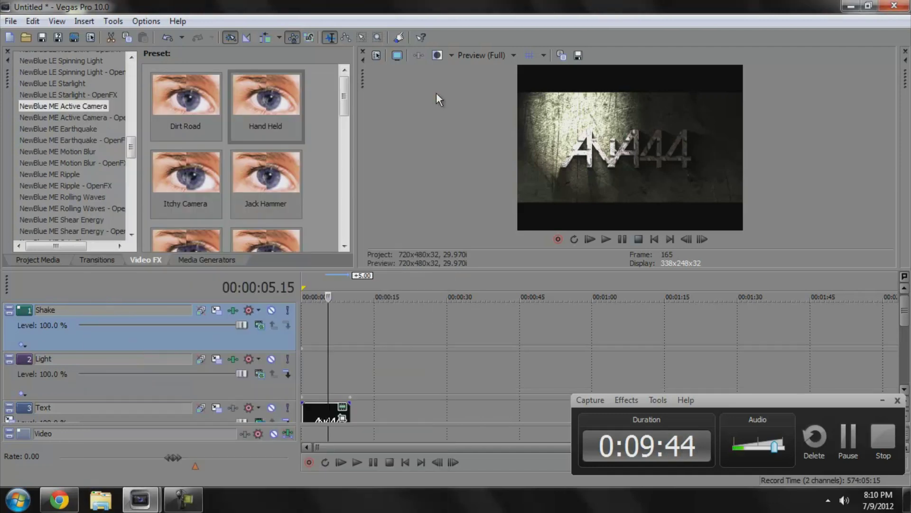
left_click(340, 462)
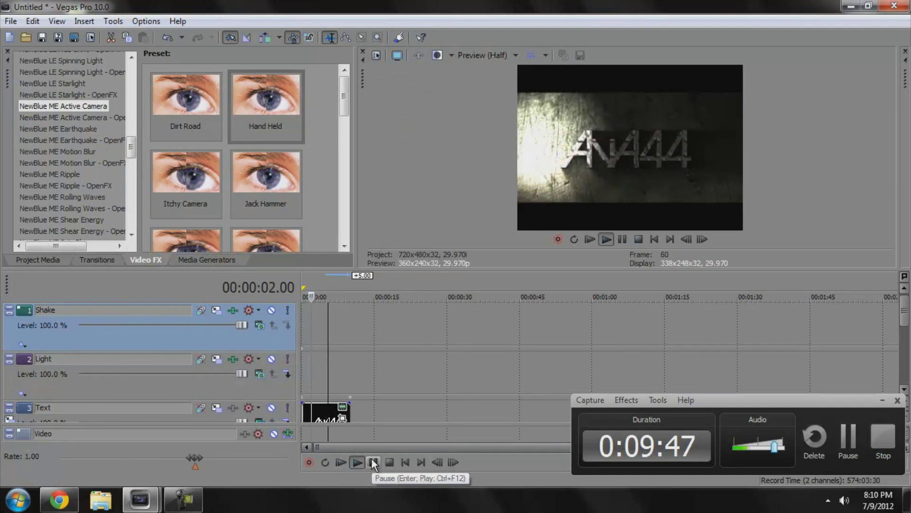
left_click(372, 460)
Move Composite to the start of the Shake track's effect chain
left_click(240, 315)
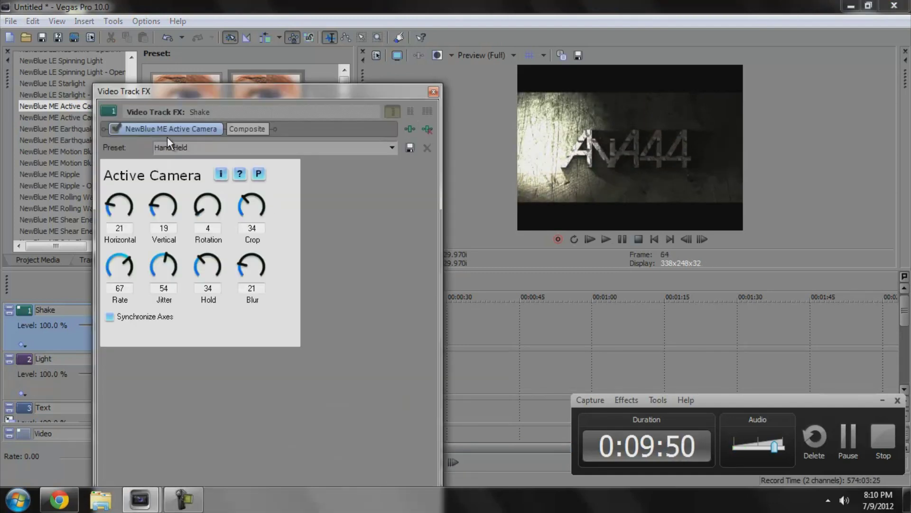
left_click_drag(244, 130, 108, 127)
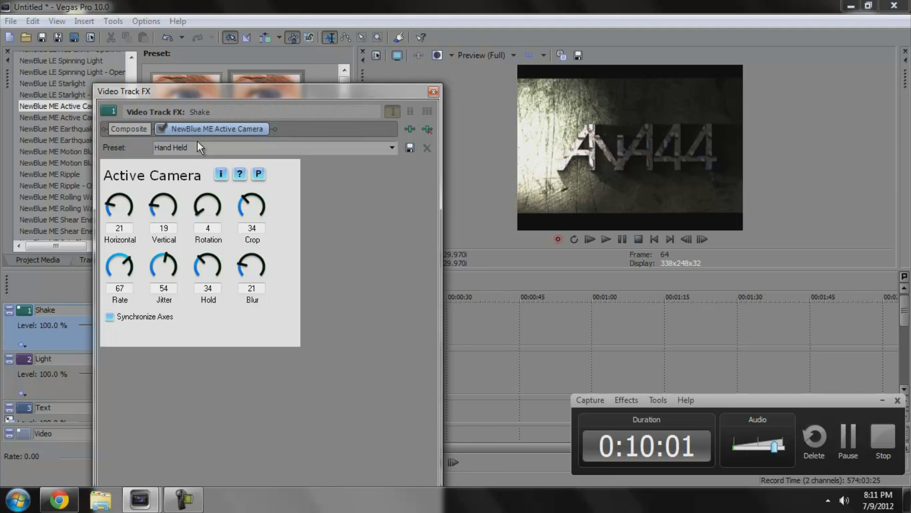
left_click(434, 92)
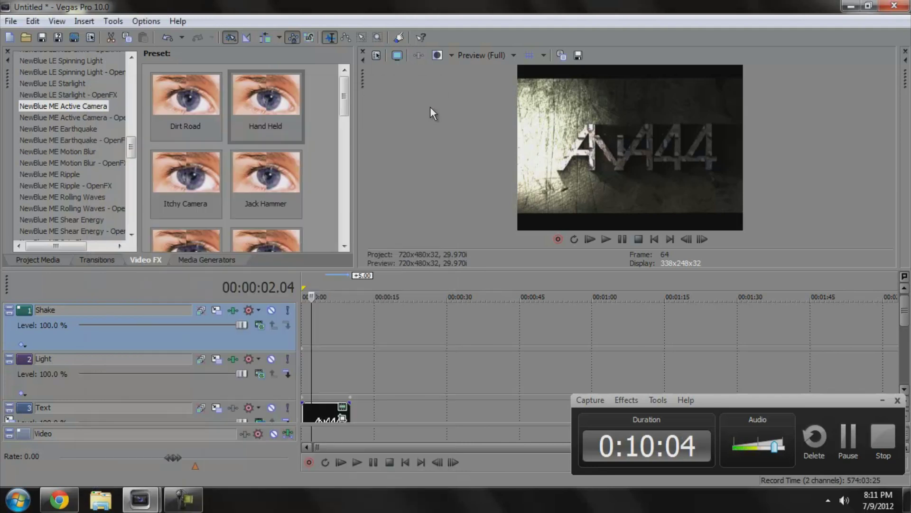
Play the project from the start and pause at 00:00:06.17 to check the Hand Held shake
left_click(345, 463)
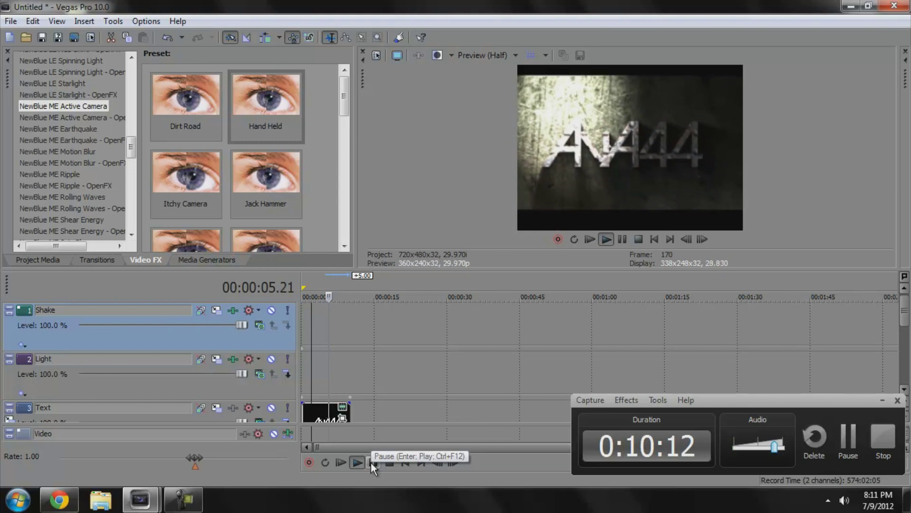
left_click(372, 462)
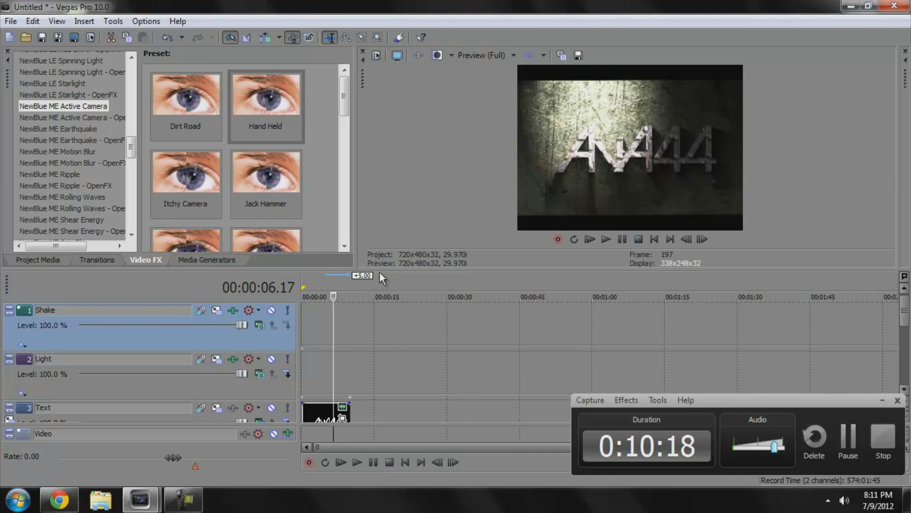
left_click_drag(383, 268, 405, 219)
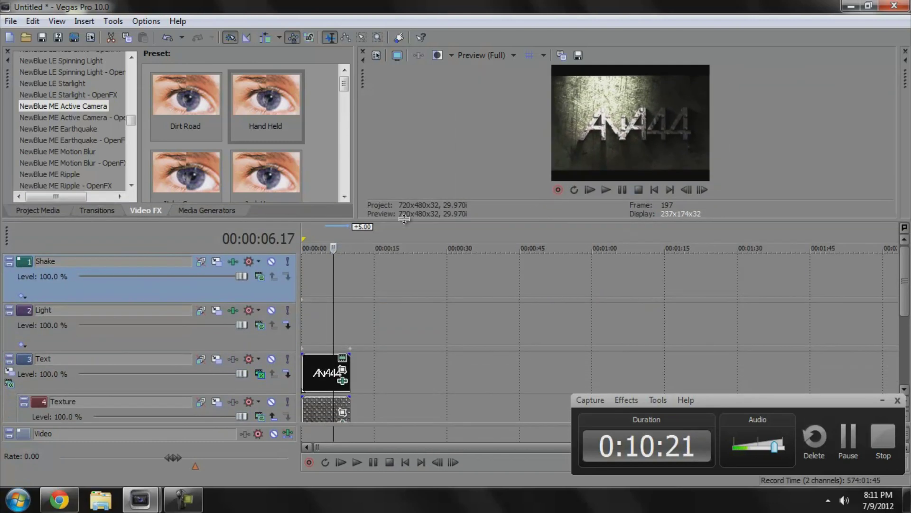
mouse_move(904, 289)
left_mouse_down()
mouse_move(904, 315)
mouse_move(904, 306)
left_mouse_up()
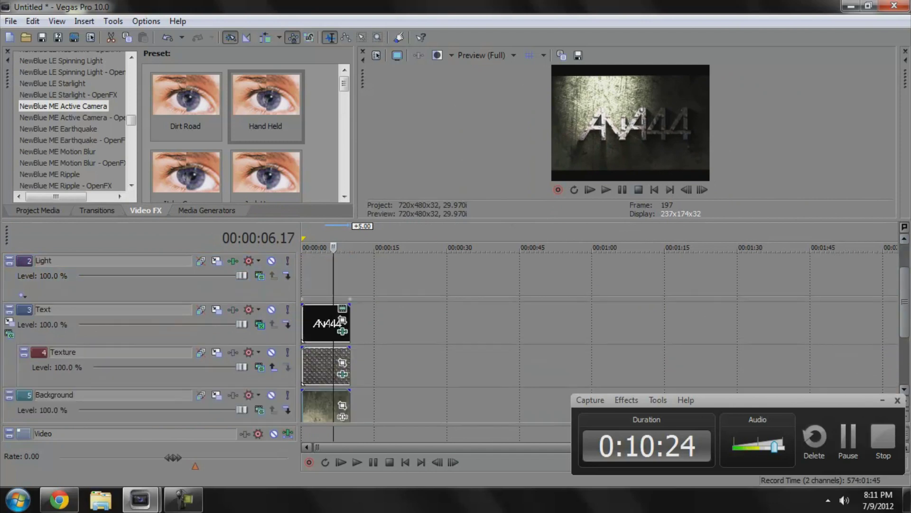
From Project Media, put metal.jpg on the Texture track and metal2.jpg on Background, then enlarge the preview
left_click(52, 211)
left_click(11, 20)
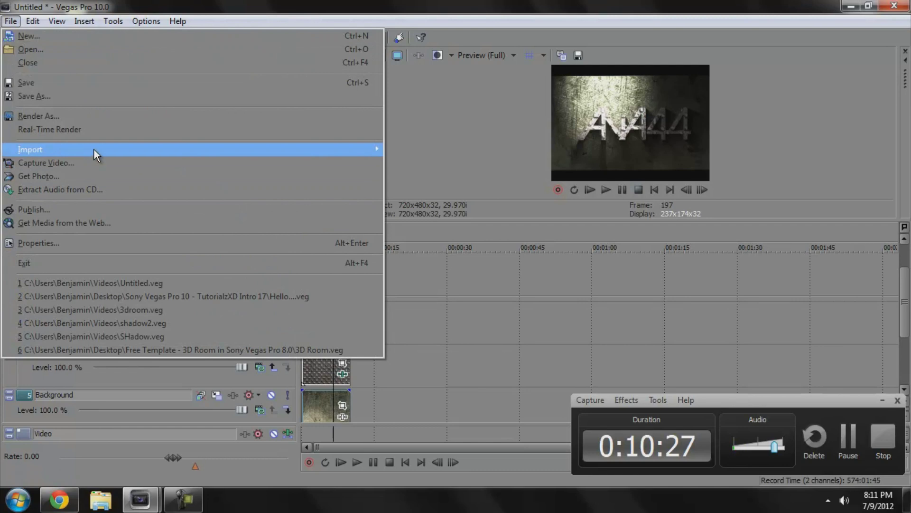
mouse_move(93, 149)
left_click(337, 22)
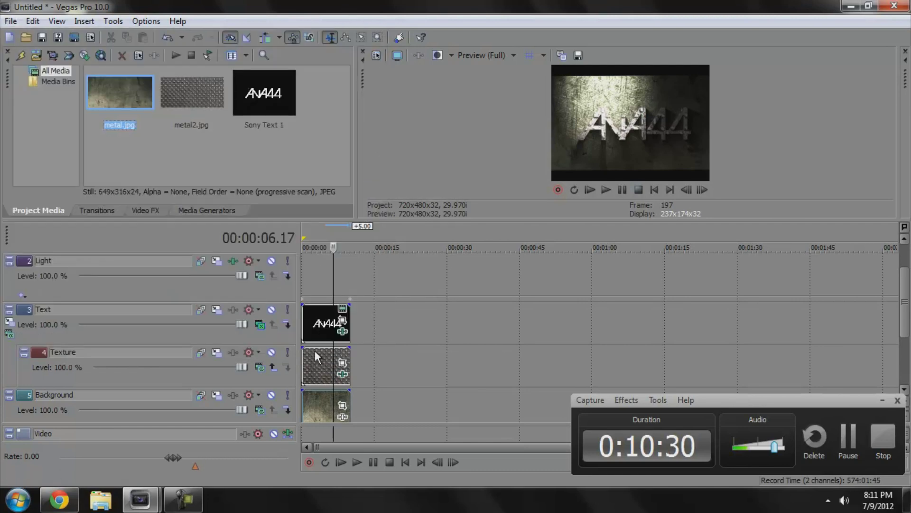
left_click_drag(315, 351, 360, 353)
mouse_move(311, 406)
left_mouse_down()
mouse_move(312, 368)
mouse_move(304, 404)
left_mouse_up()
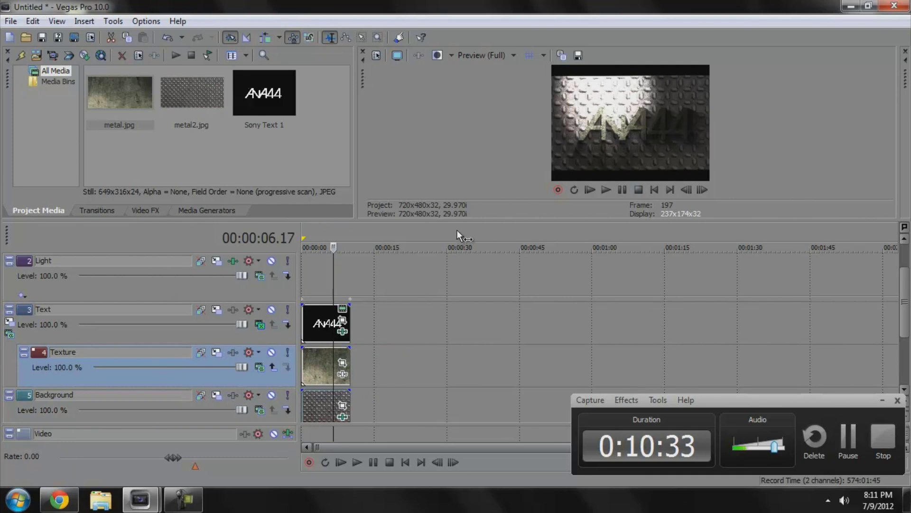
left_click_drag(457, 221, 466, 346)
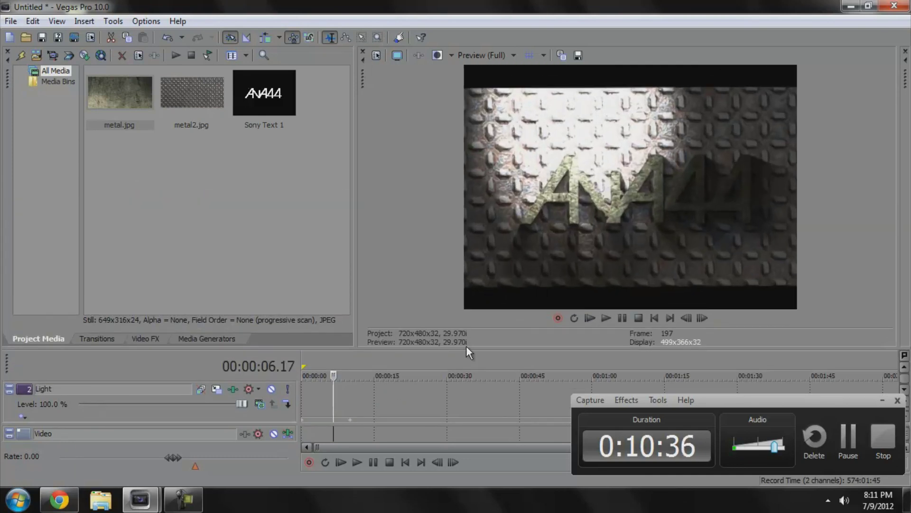